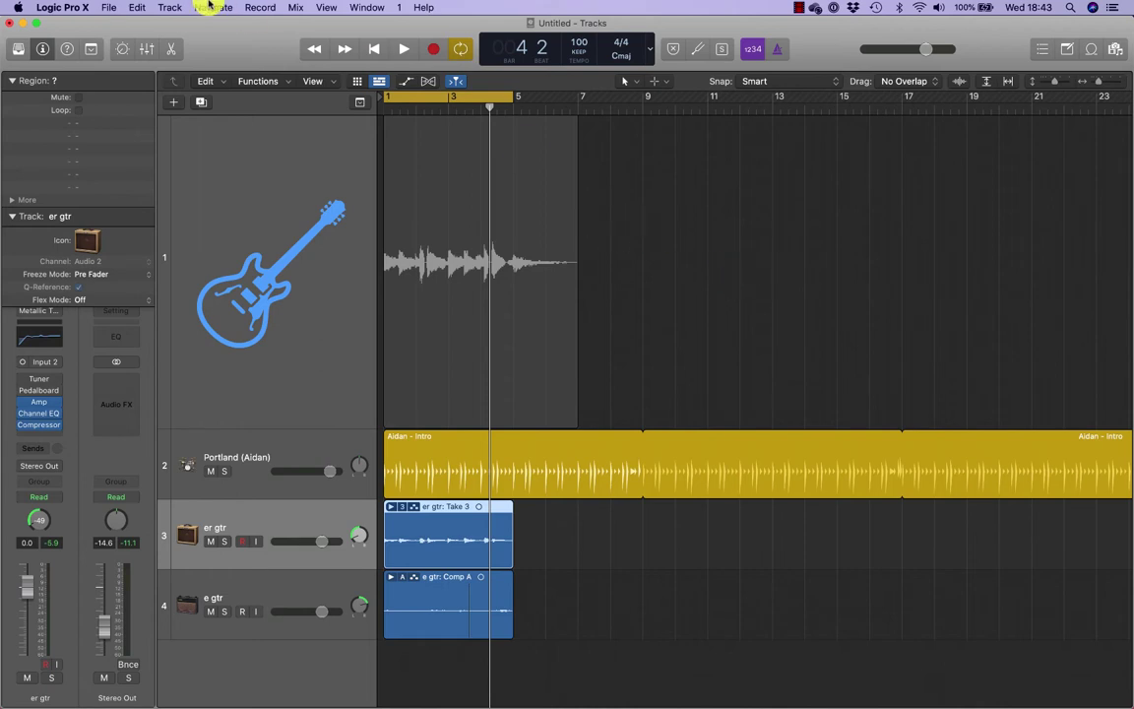
Open the Key Commands editor, move it higher and enlarge it, and collapse Global Commands.
click(61, 7)
mouse_move(84, 44)
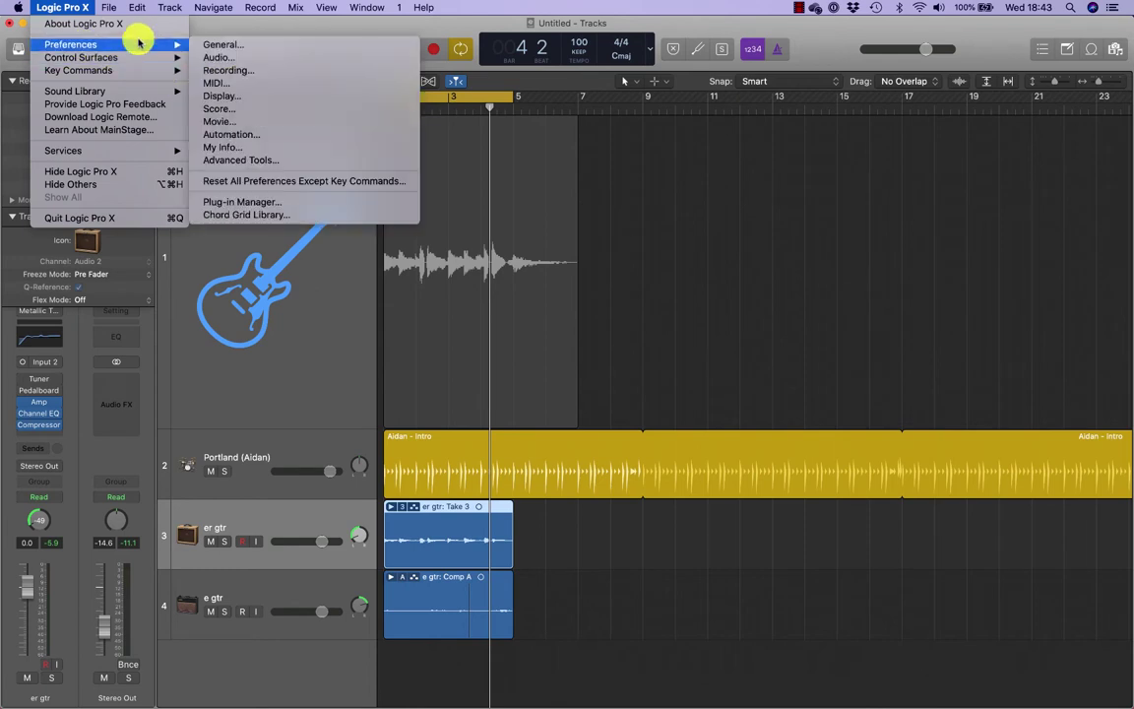
mouse_move(139, 73)
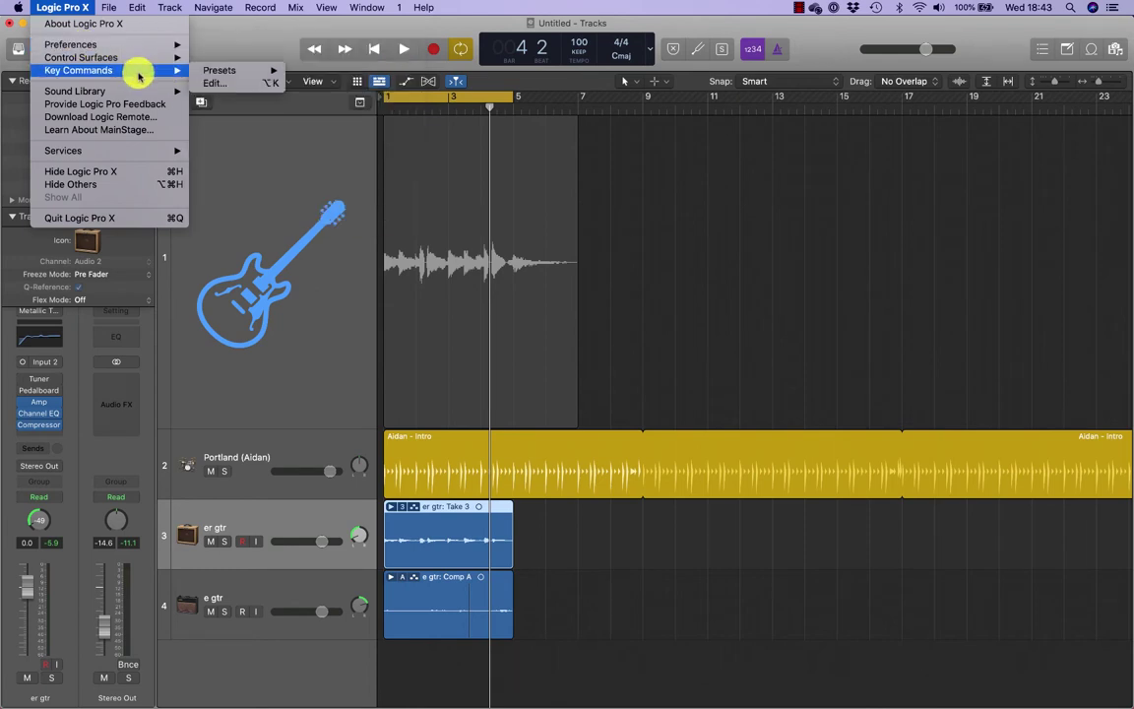
click(220, 85)
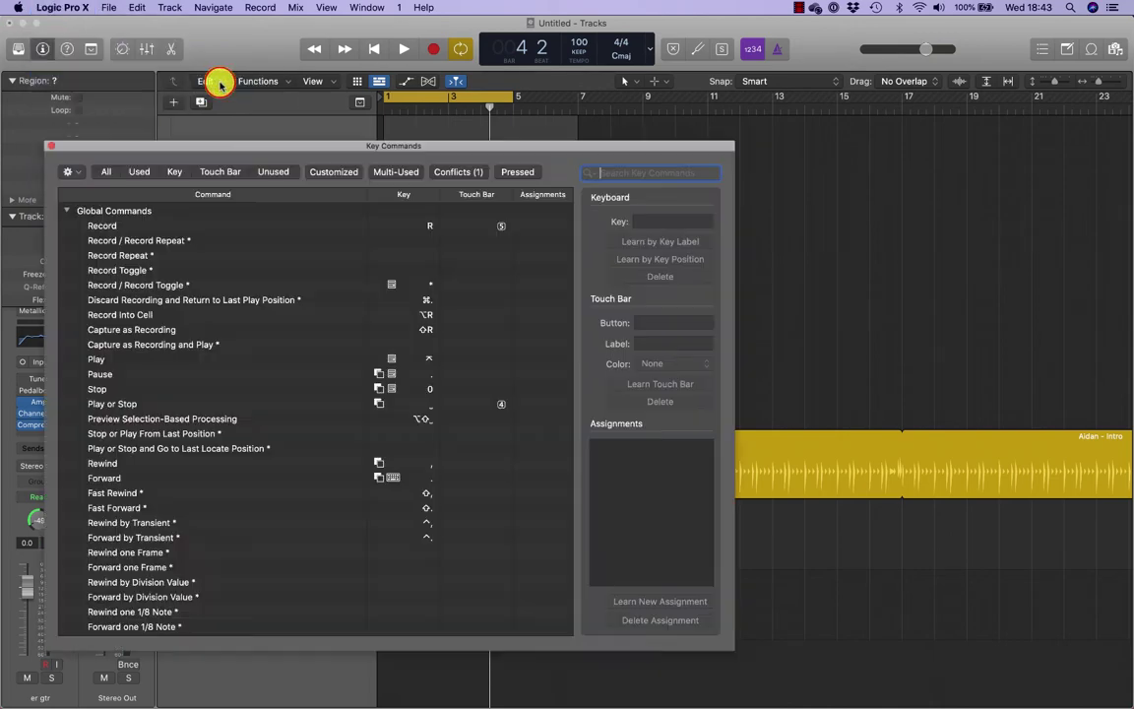
drag(361, 144, 375, 55)
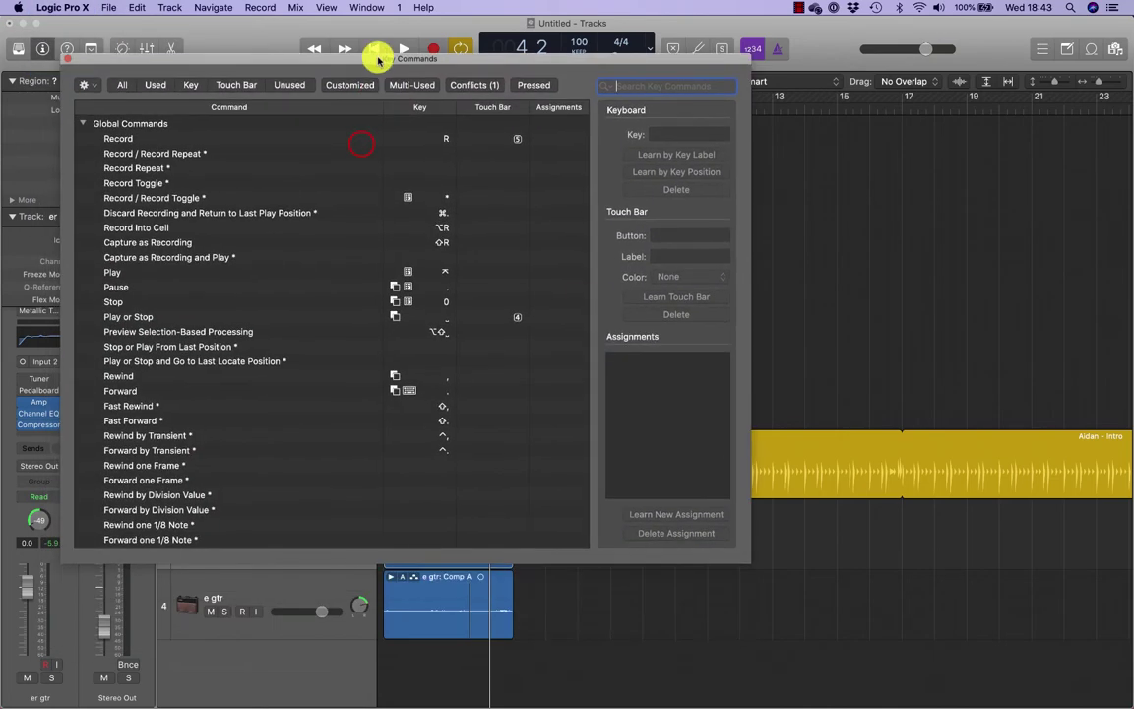
drag(742, 556, 841, 586)
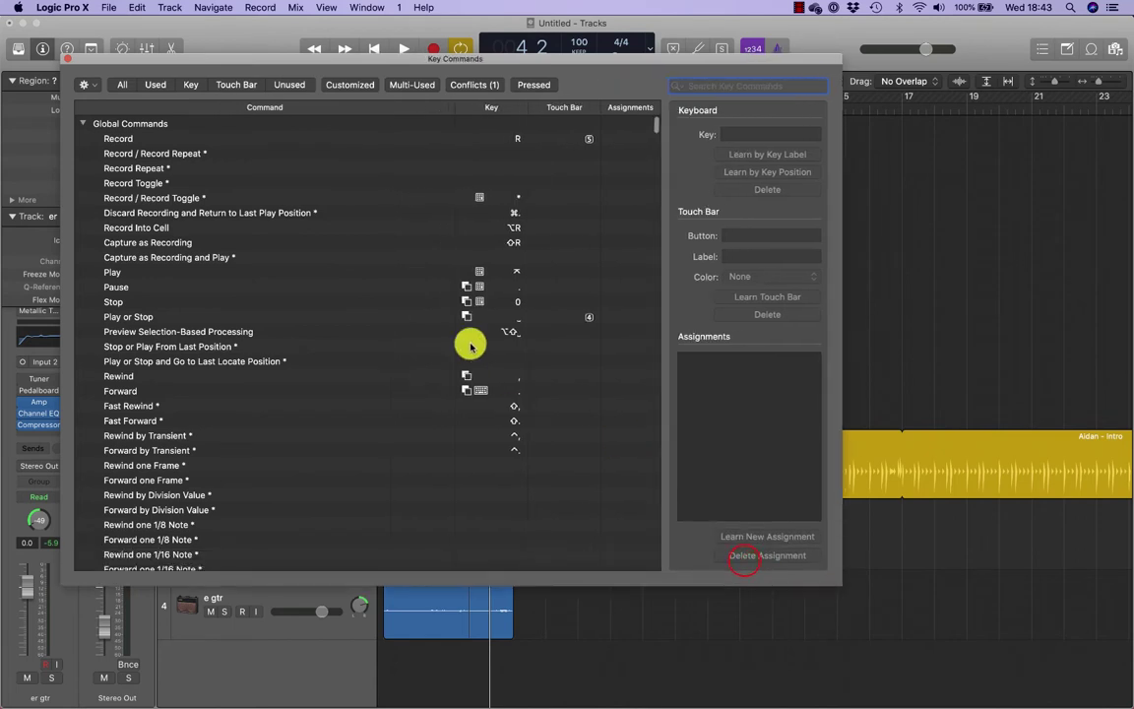
click(85, 123)
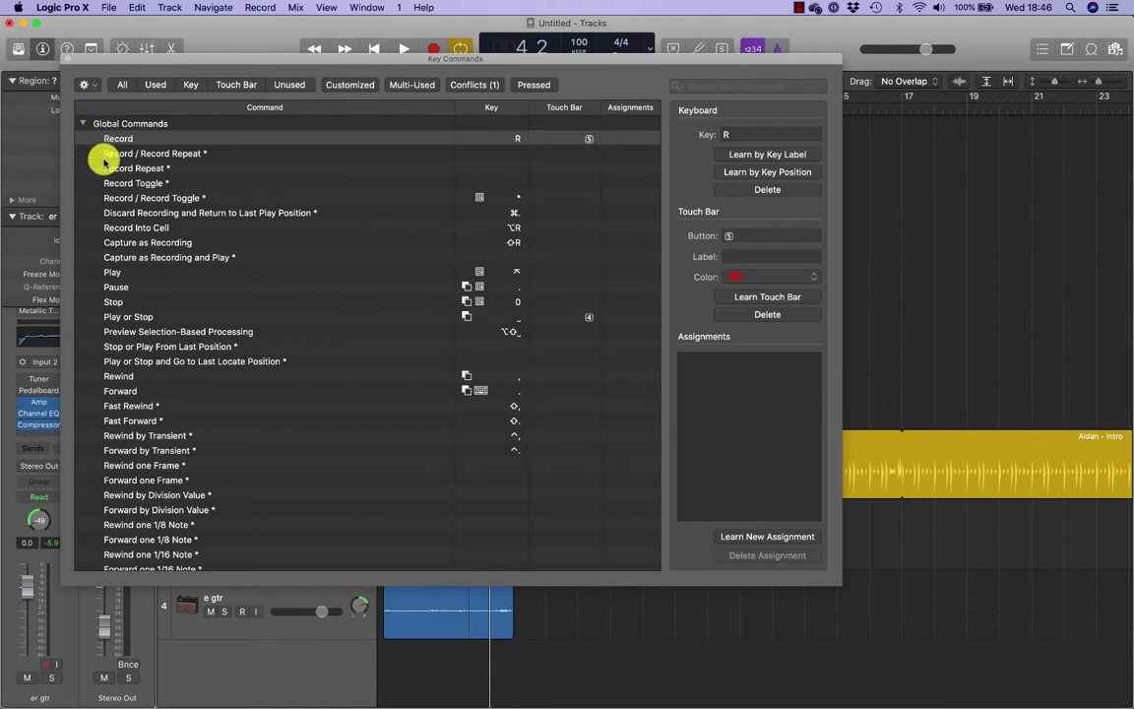
Try learning R as Record Toggle's shortcut, then cancel the conflict so R stays on Record.
click(141, 183)
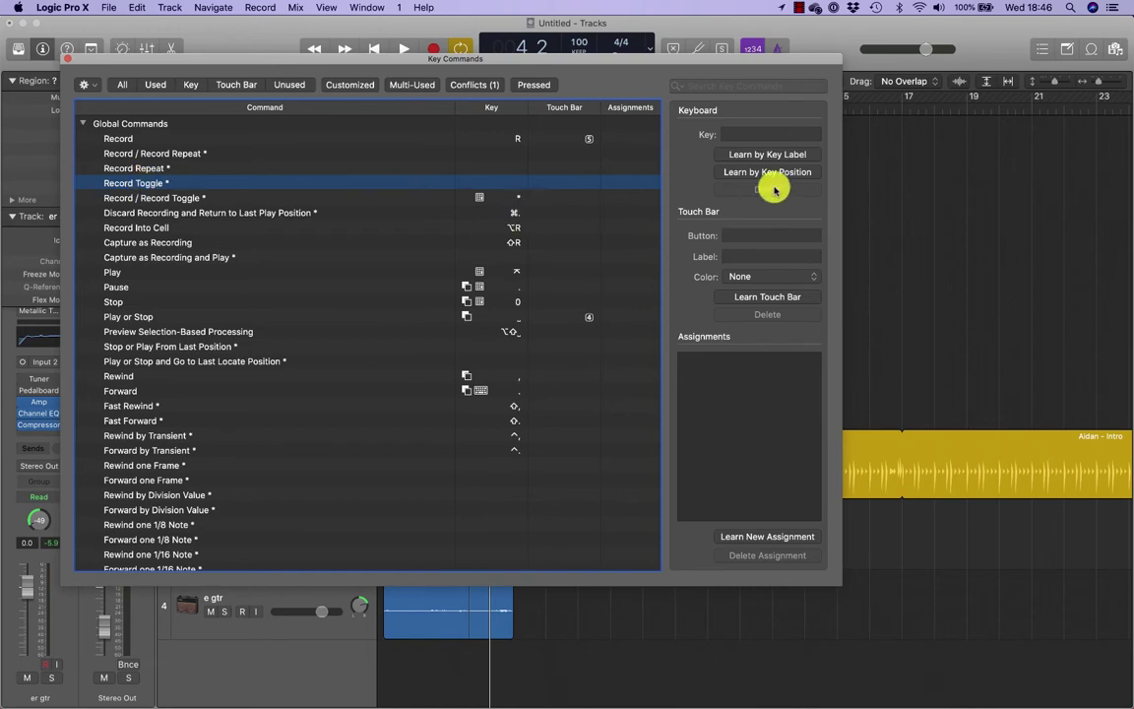
click(781, 155)
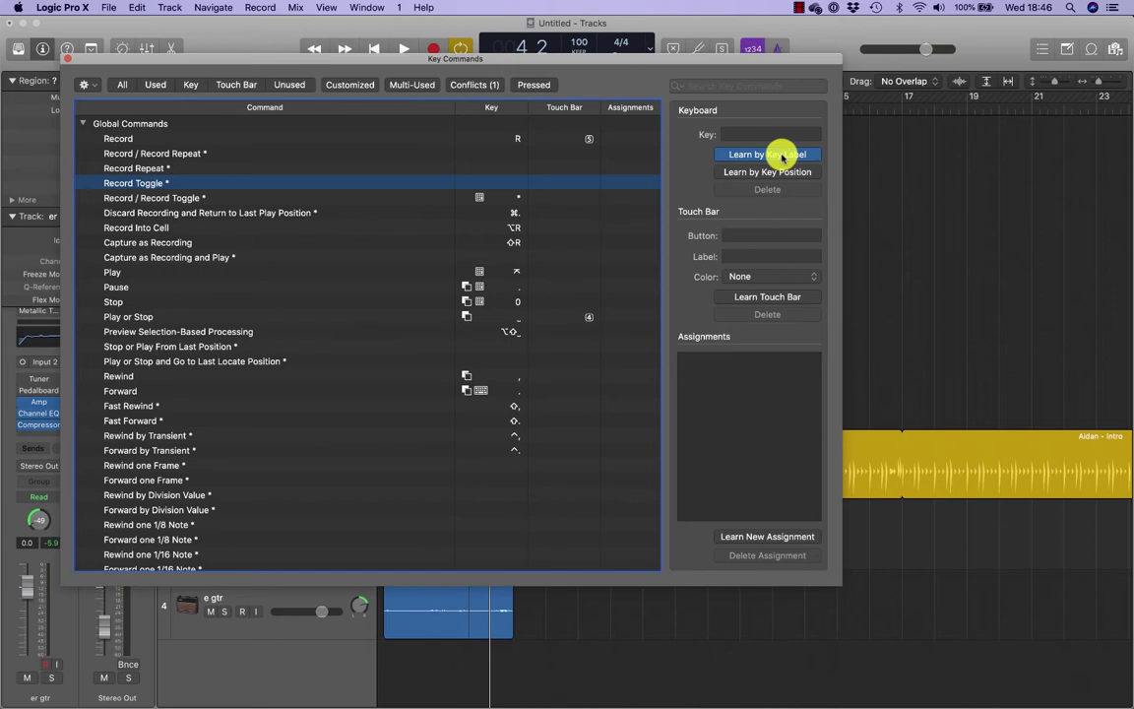
key(r)
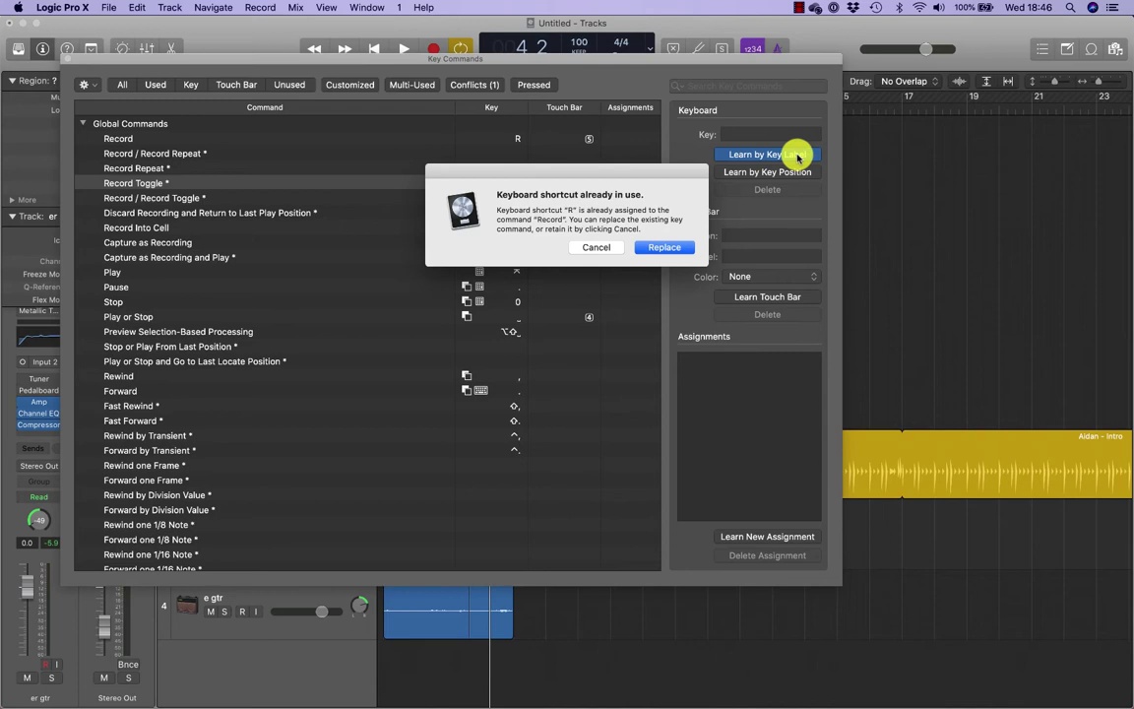
click(600, 247)
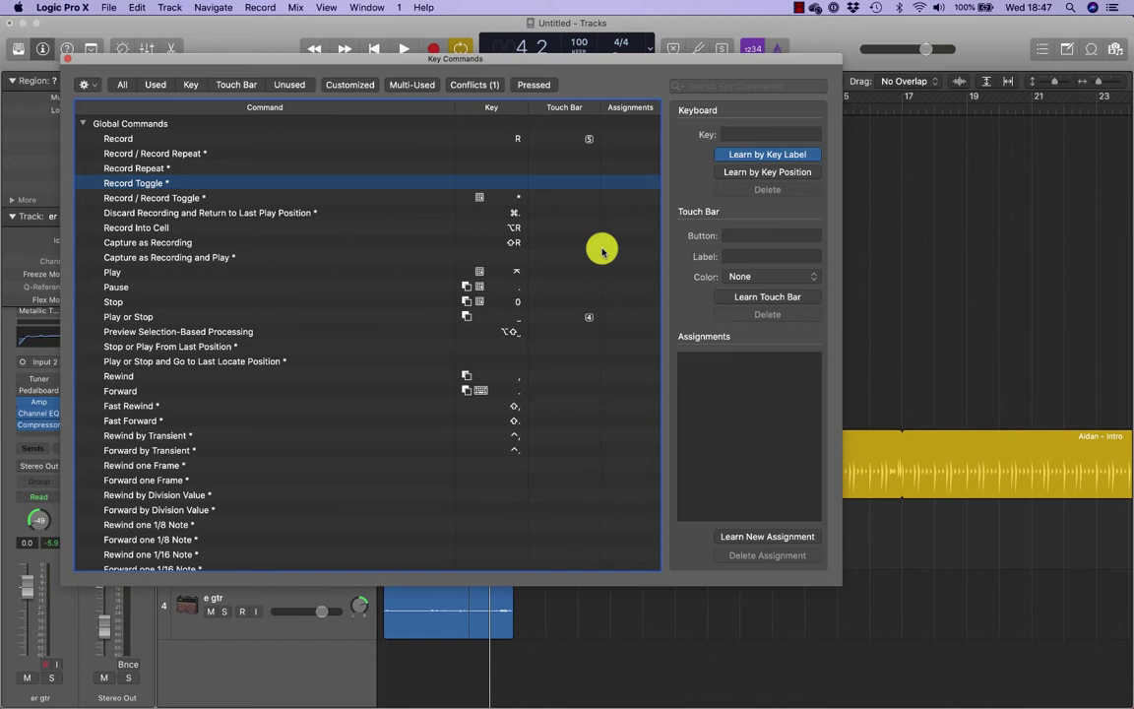
Assign Control-J to Record Toggle, decline the taken Command-W, and close the Key Commands window.
key(ctrl+j)
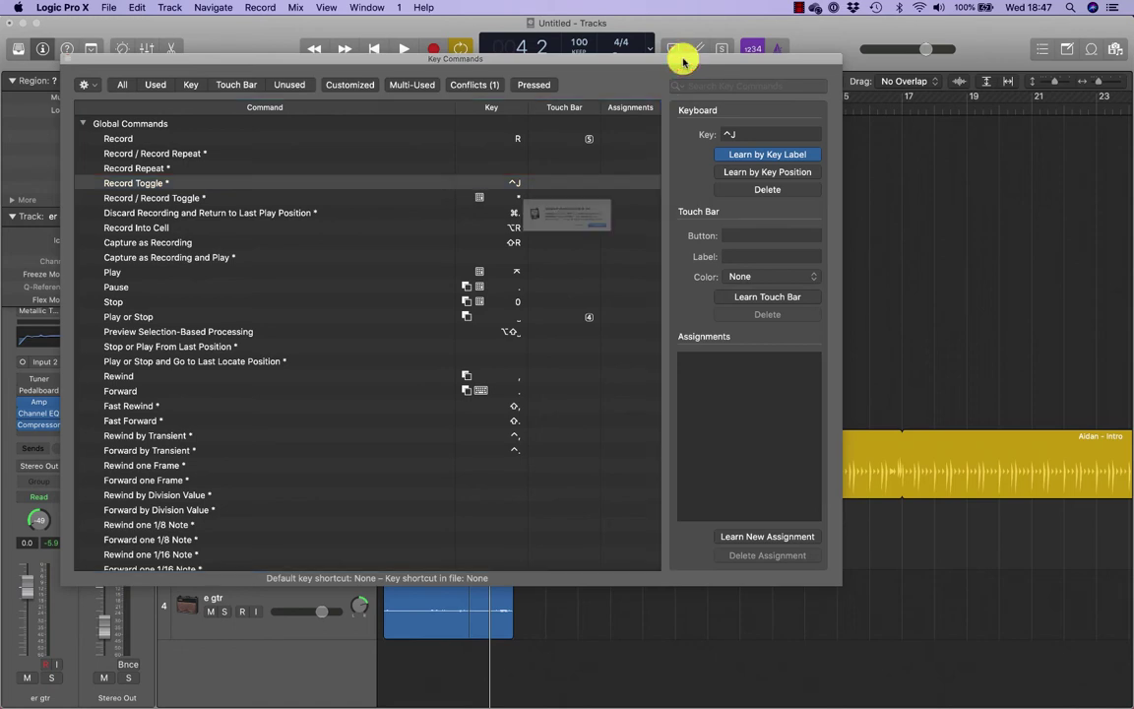
key(super+w)
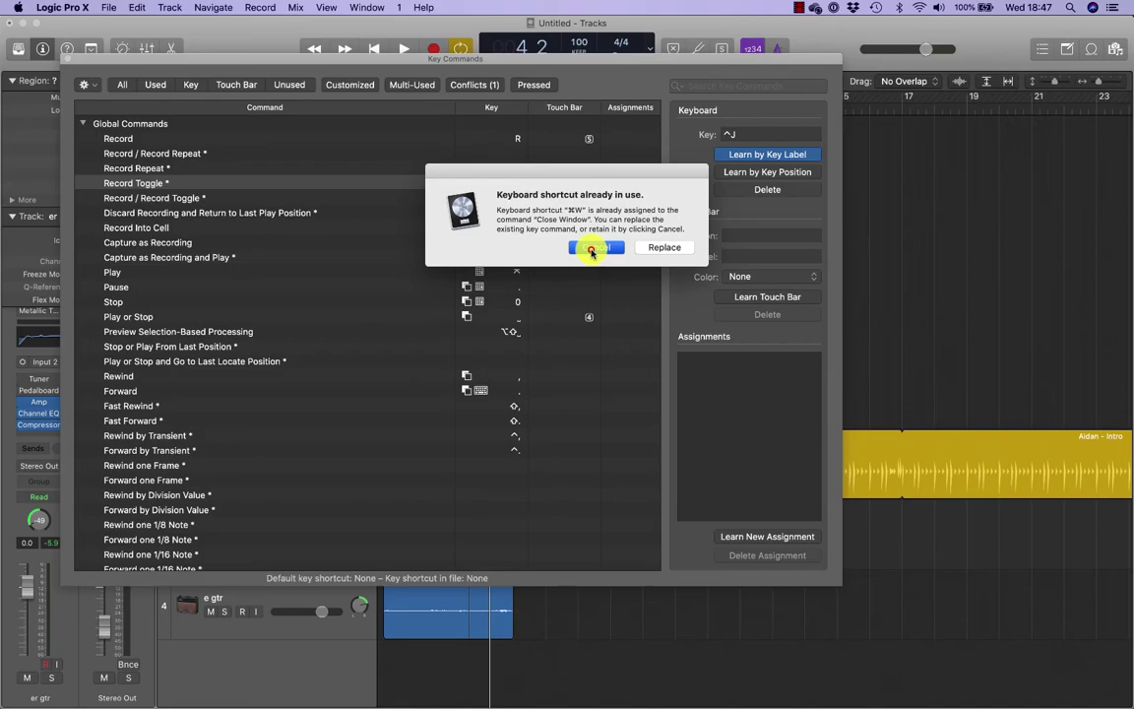
click(594, 247)
click(68, 60)
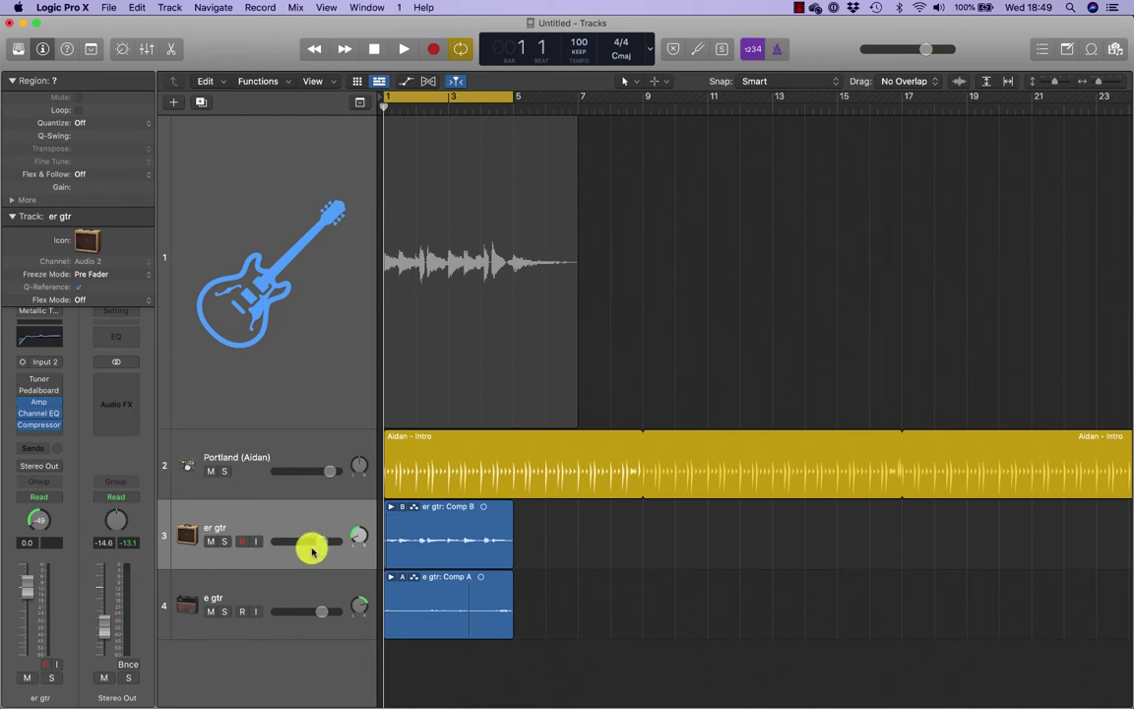
Record-arm the e gtr track and zoom in on the first bars with taller tracks.
click(282, 594)
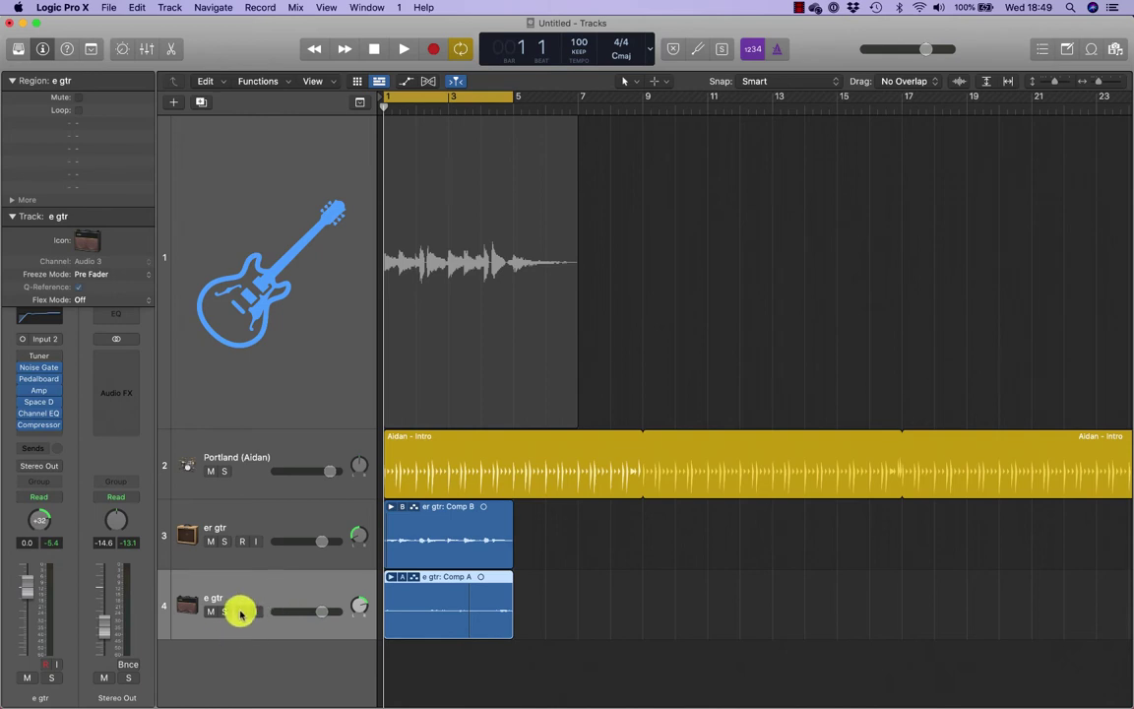
click(241, 611)
key(super+Right)
key(super+Right)
key(super+Right)
key(super+Right)
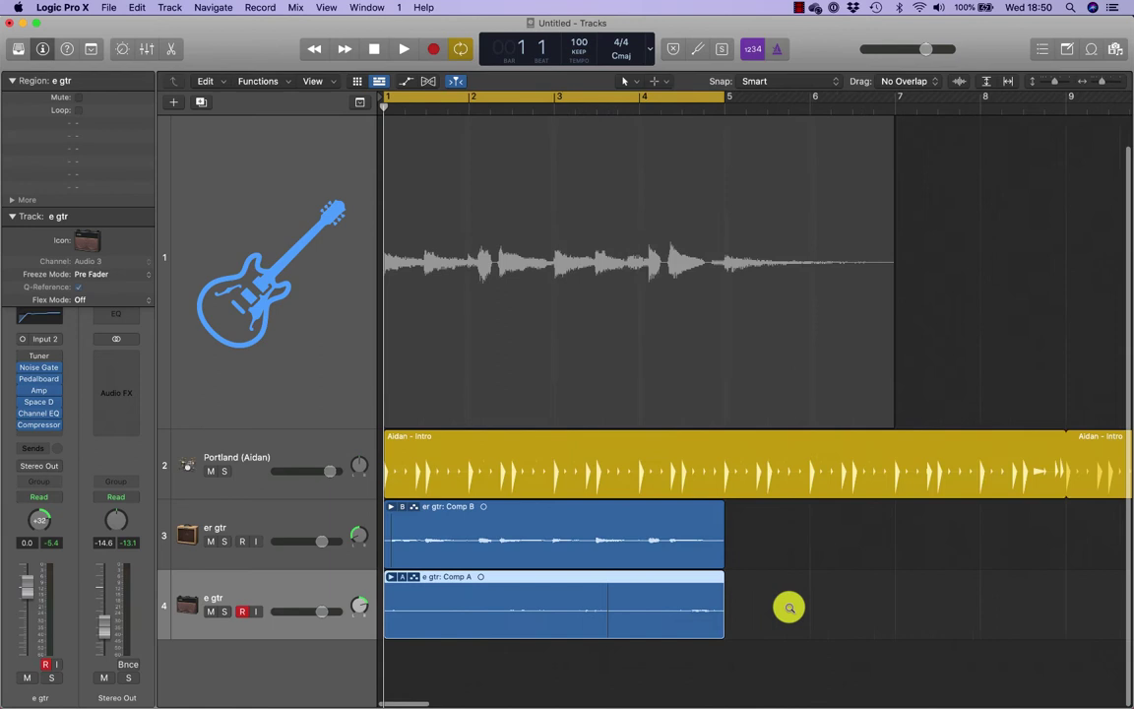
key(super+Down)
key(super+Down)
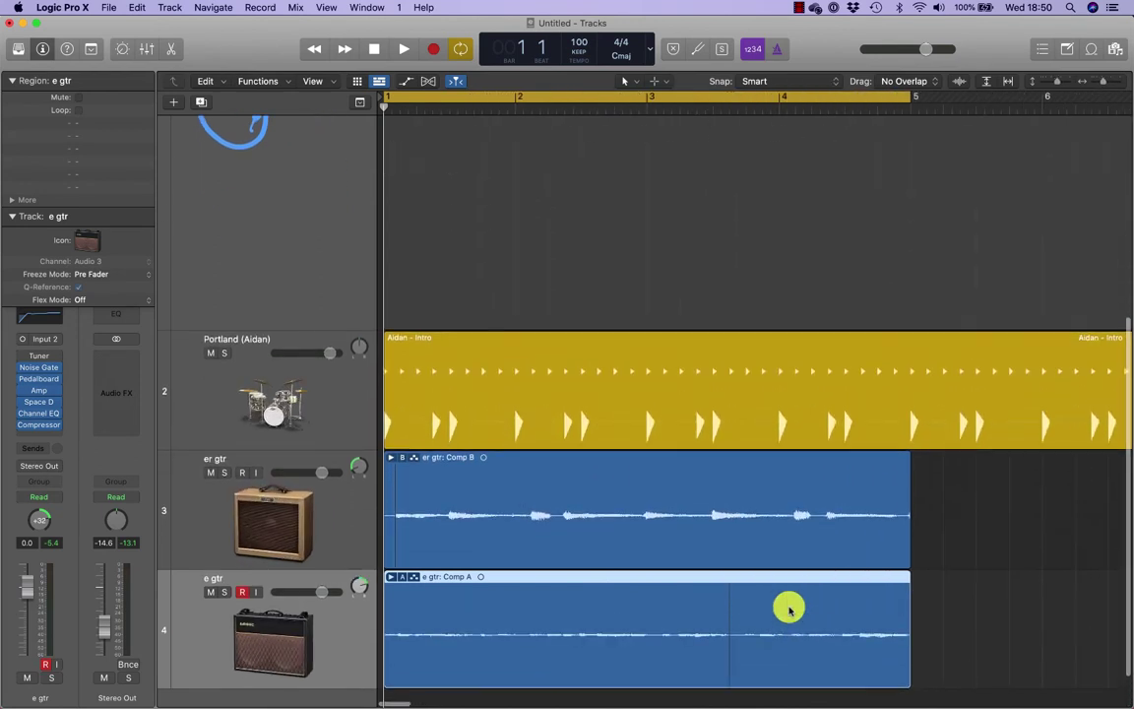
scroll(789, 610, down, 2)
key(super+Down)
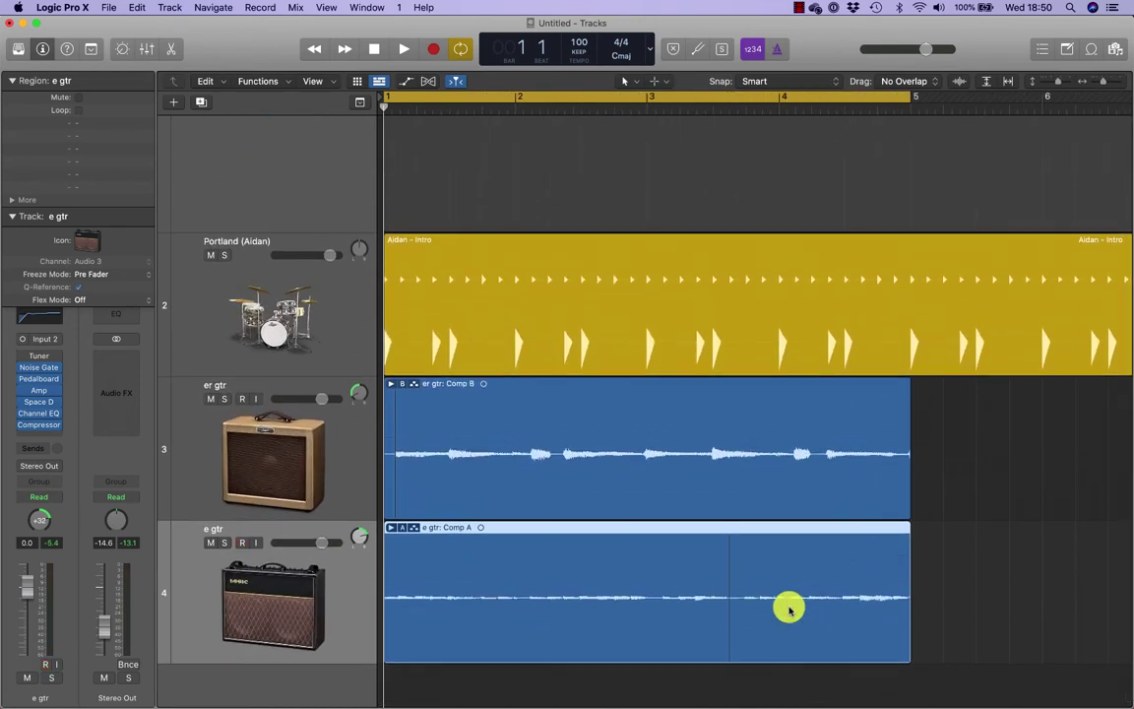
scroll(790, 610, down, 1)
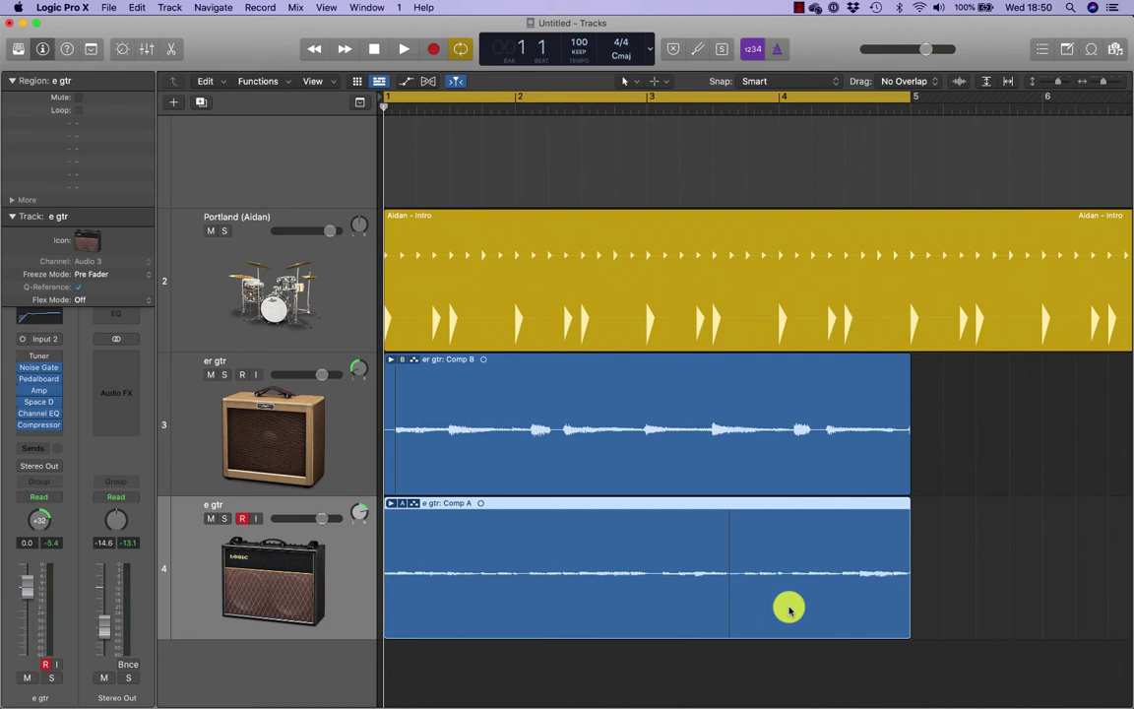
Play the arrangement from the start briefly, then stop.
key(space)
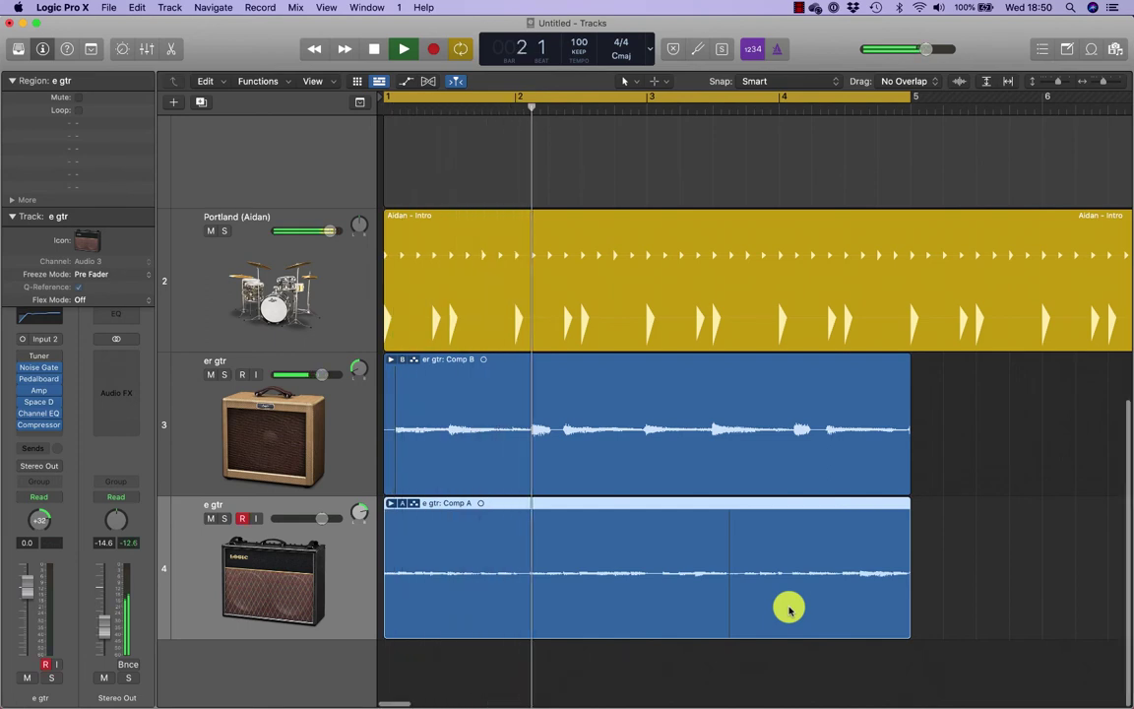
key(ctrl+r)
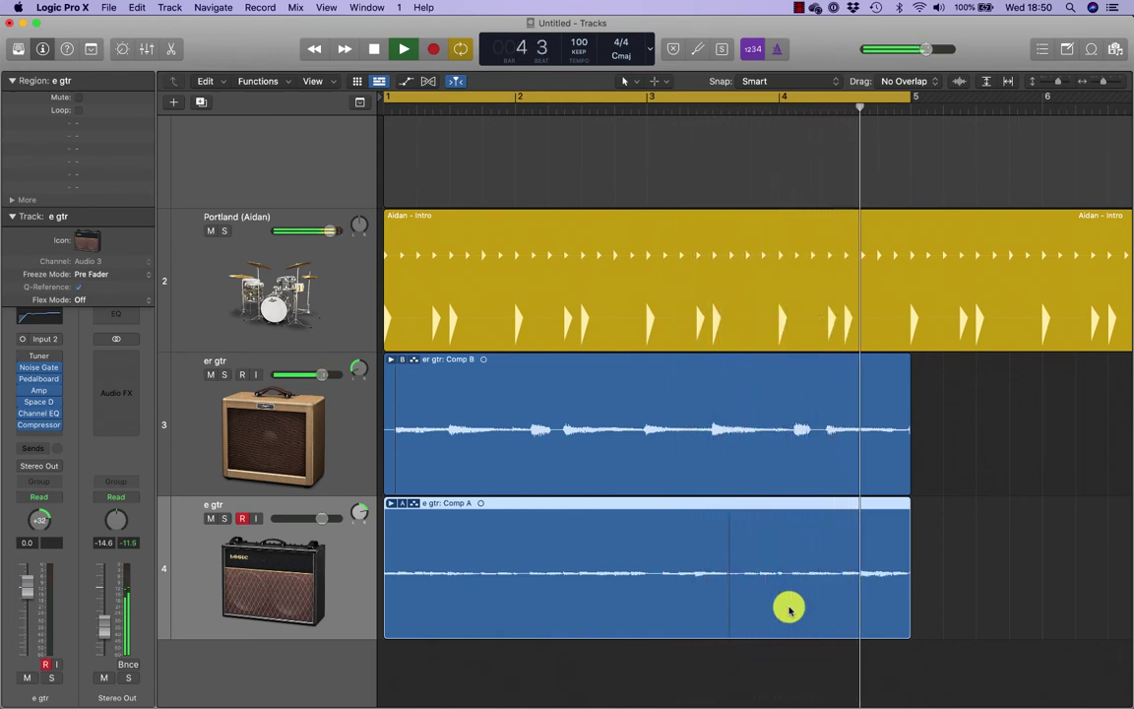
key(space)
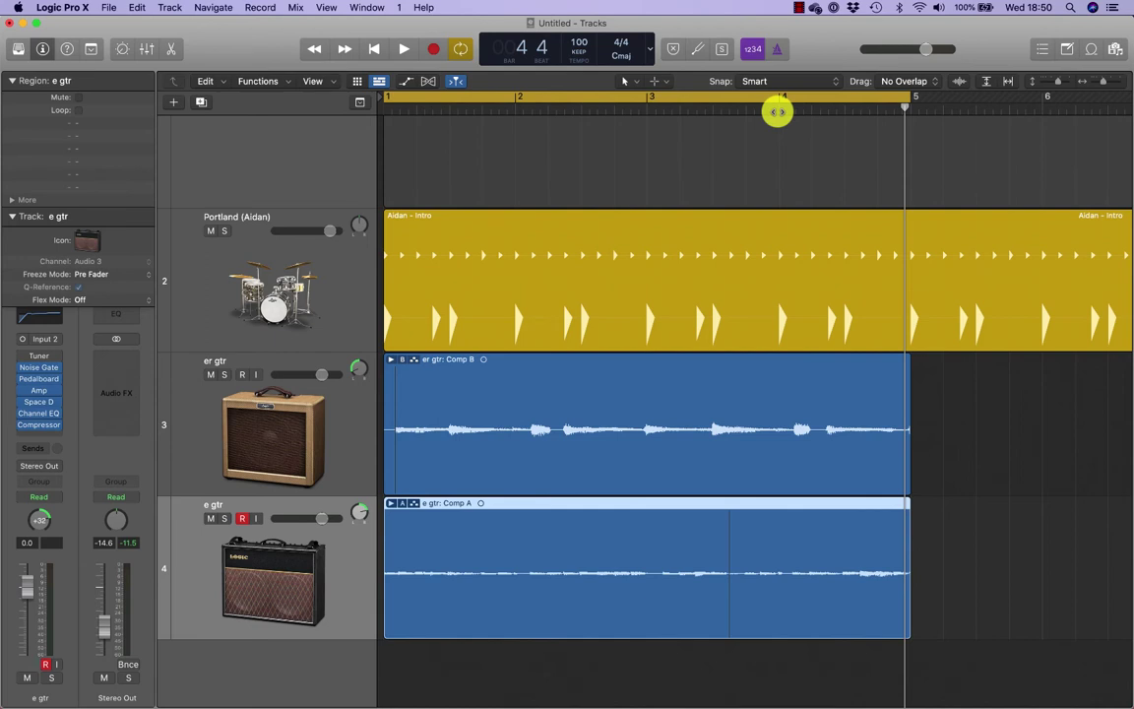
Replay from bar 1 and punch in a new e gtr take over bars 3–4 using R.
key(space)
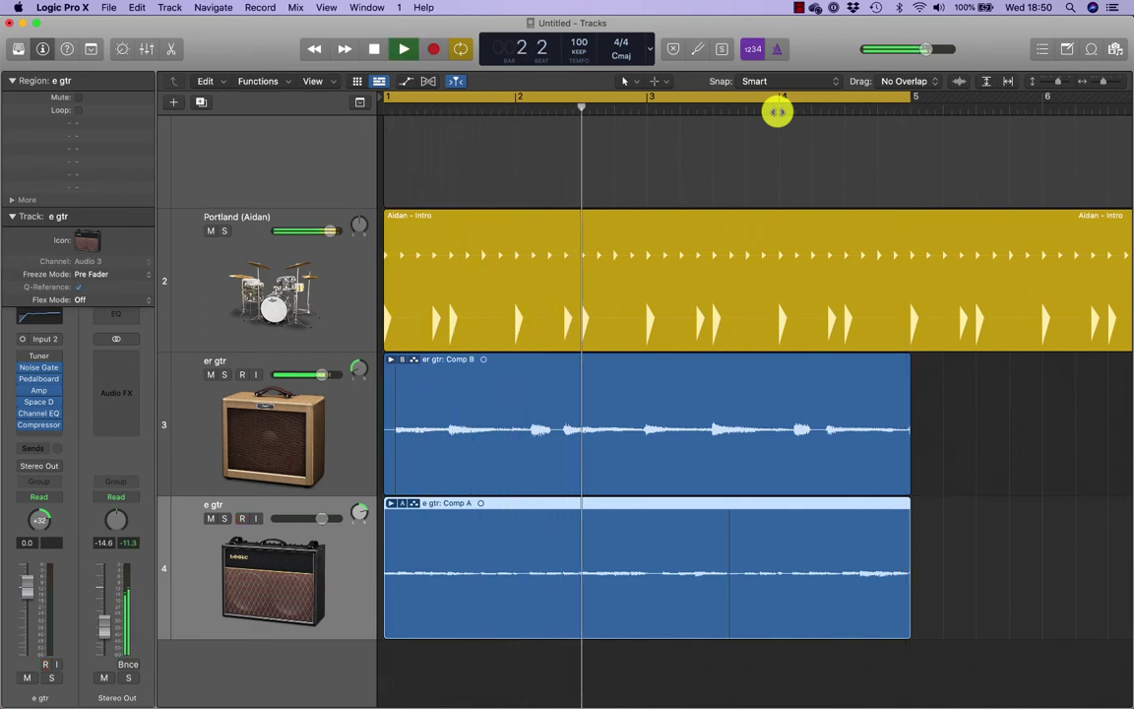
key(r)
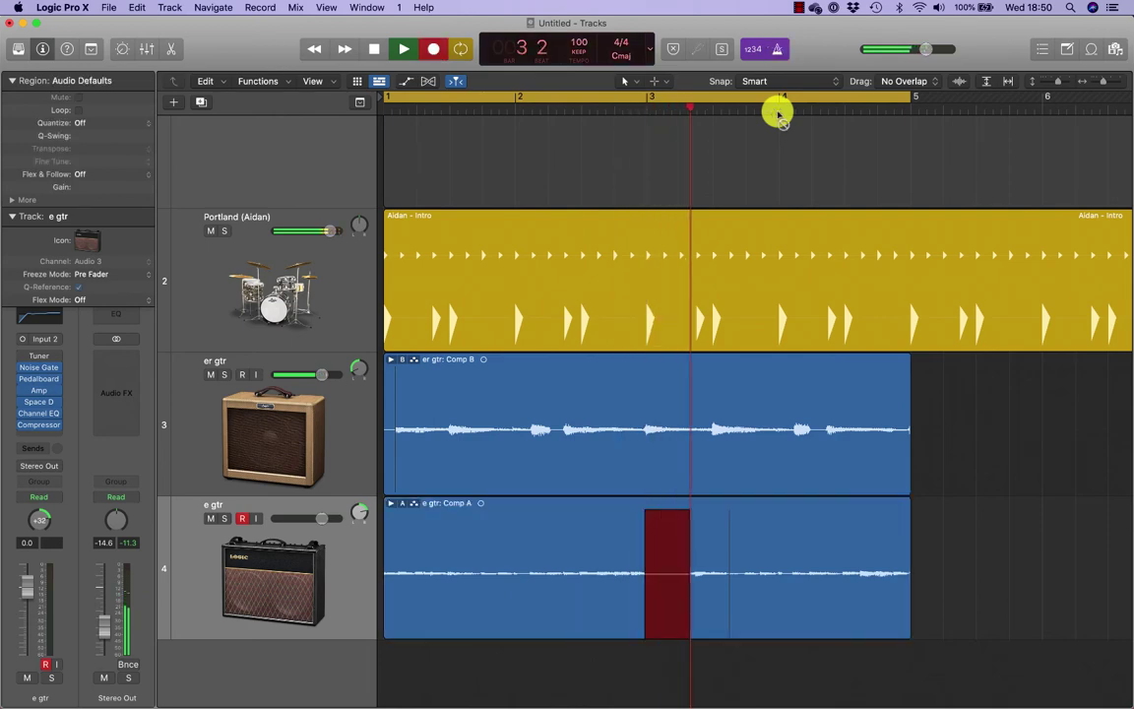
key(r)
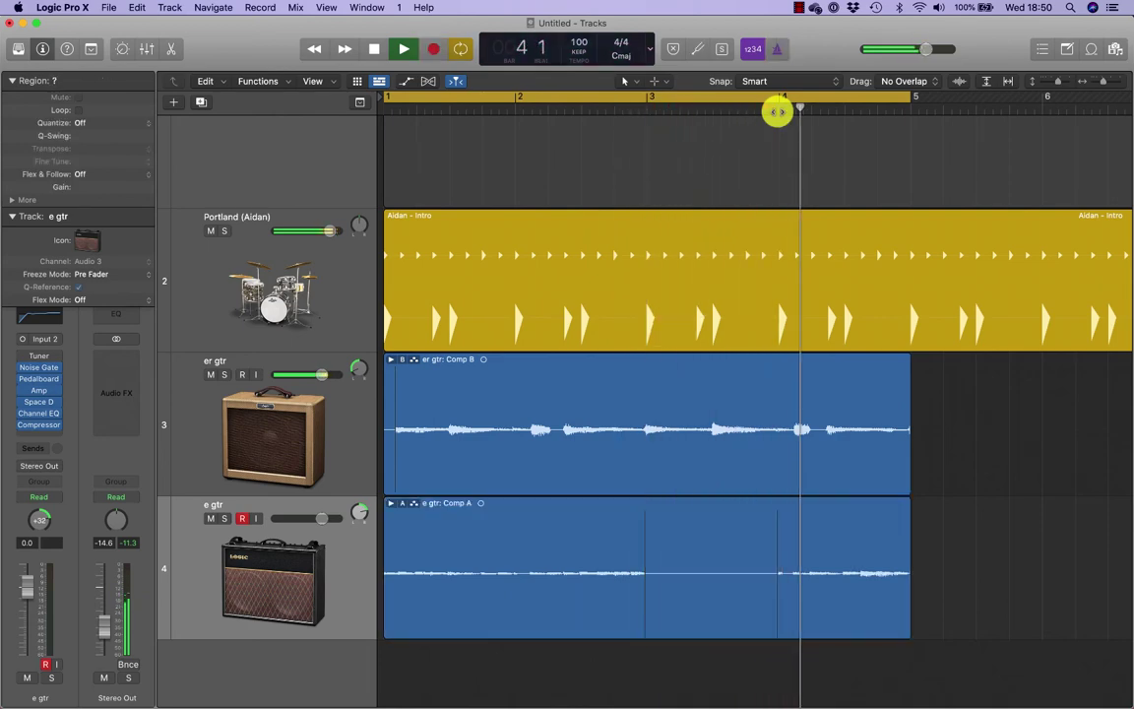
key(comma)
key(comma)
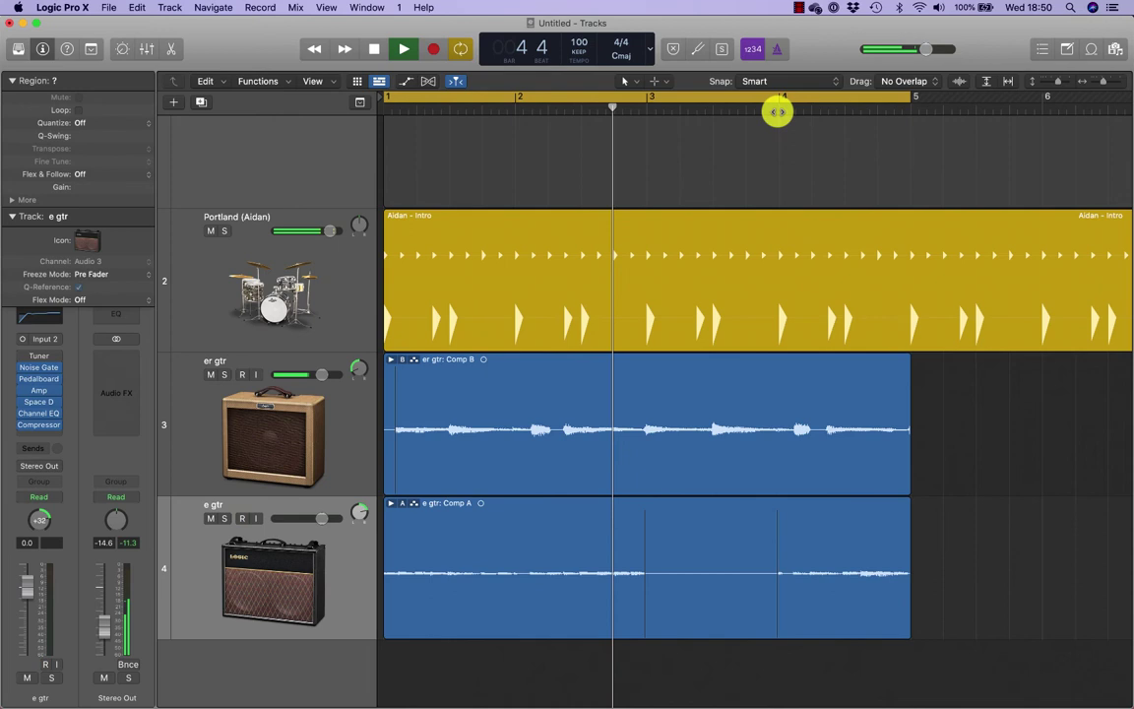
key(space)
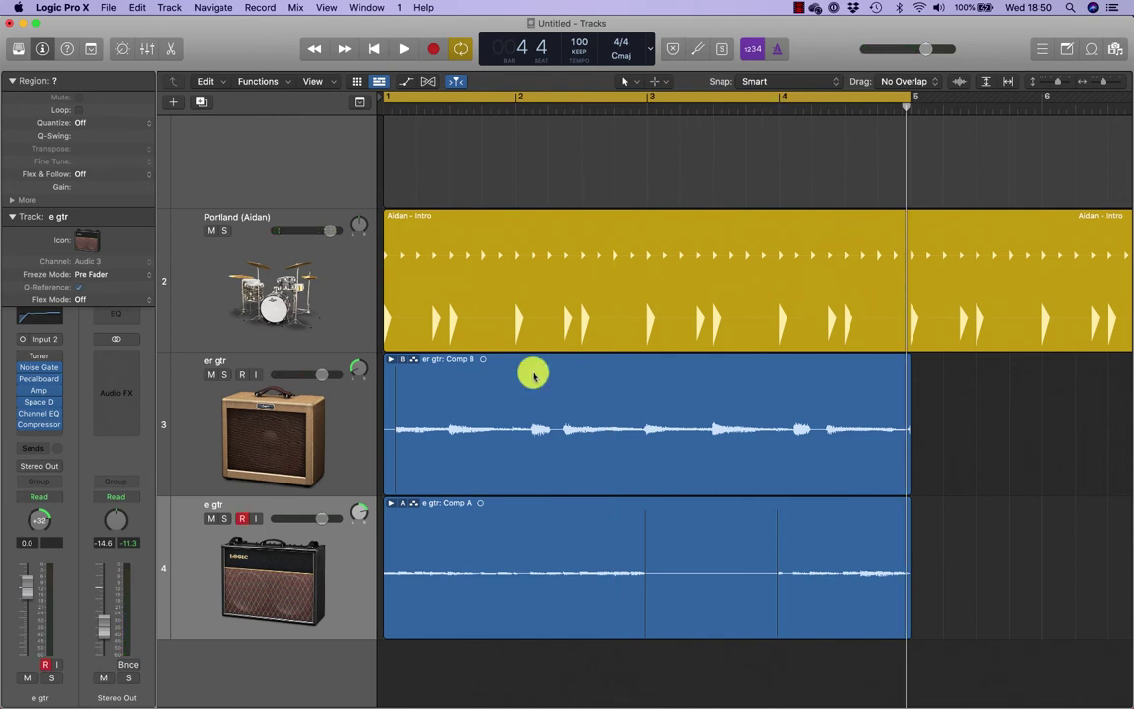
scroll(393, 505, down, 1)
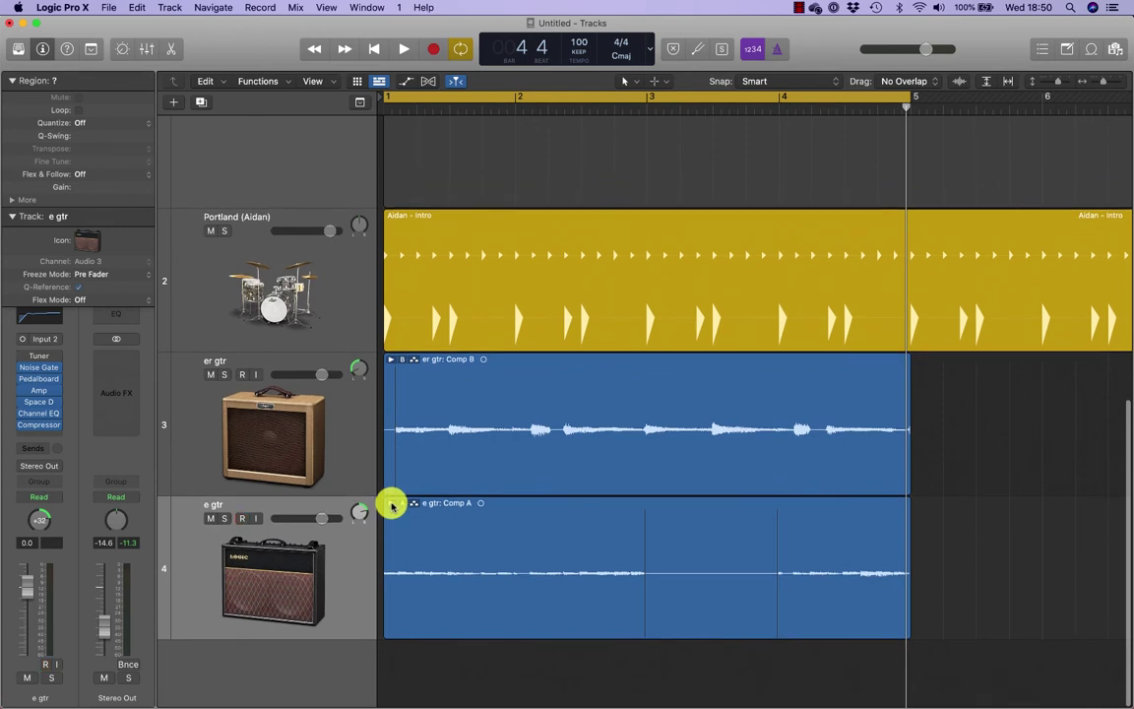
Expand the e gtr take folder to show Take 6 over bars 3–4 above Takes 5, 4, 3.
click(392, 502)
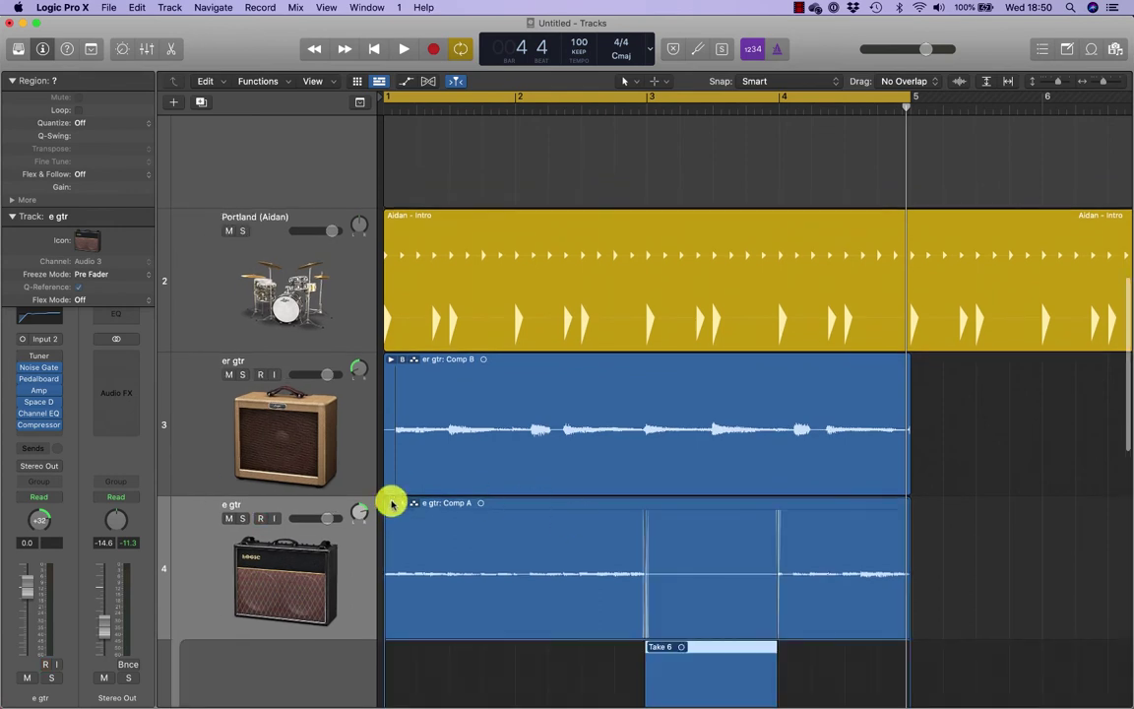
click(391, 506)
click(391, 505)
scroll(800, 468, down, 5)
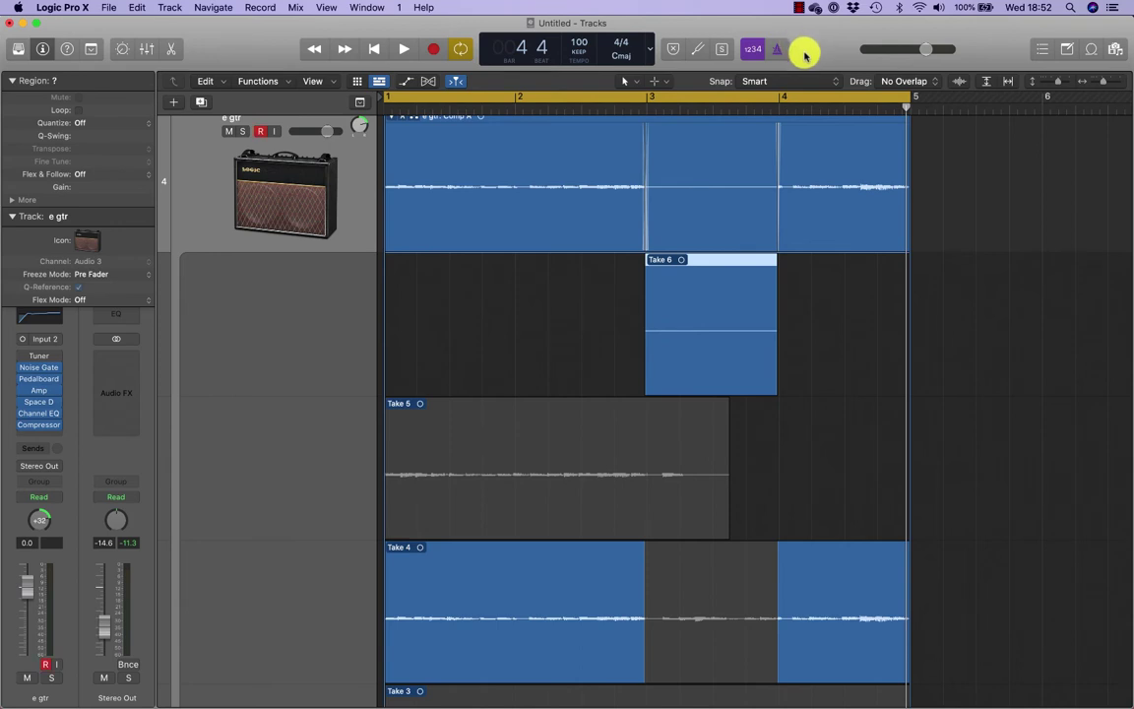
Tick Autopunch in Customize Control Bar and Display and confirm with OK.
right_click(807, 54)
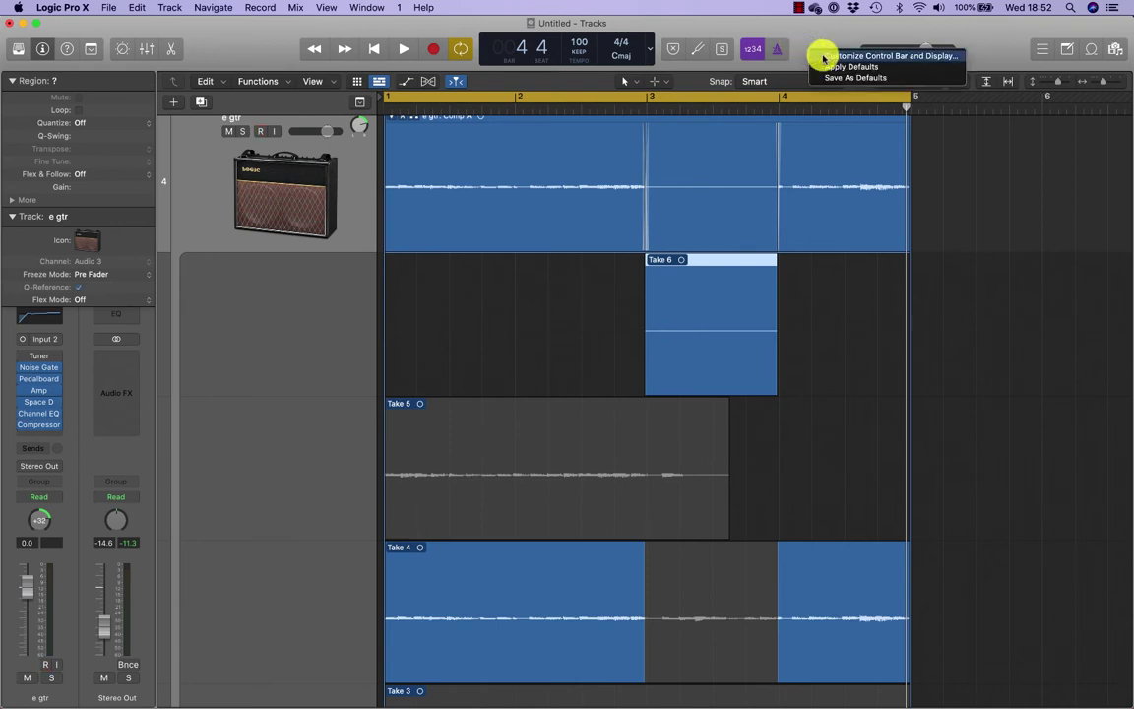
click(823, 57)
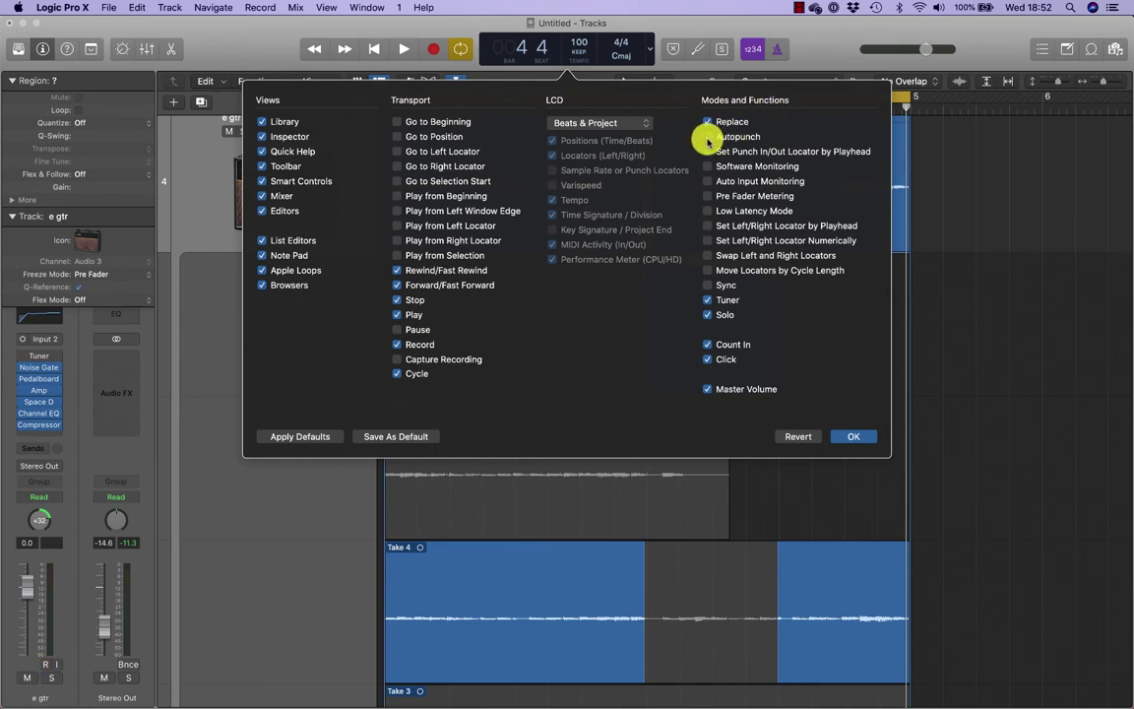
click(707, 139)
click(707, 137)
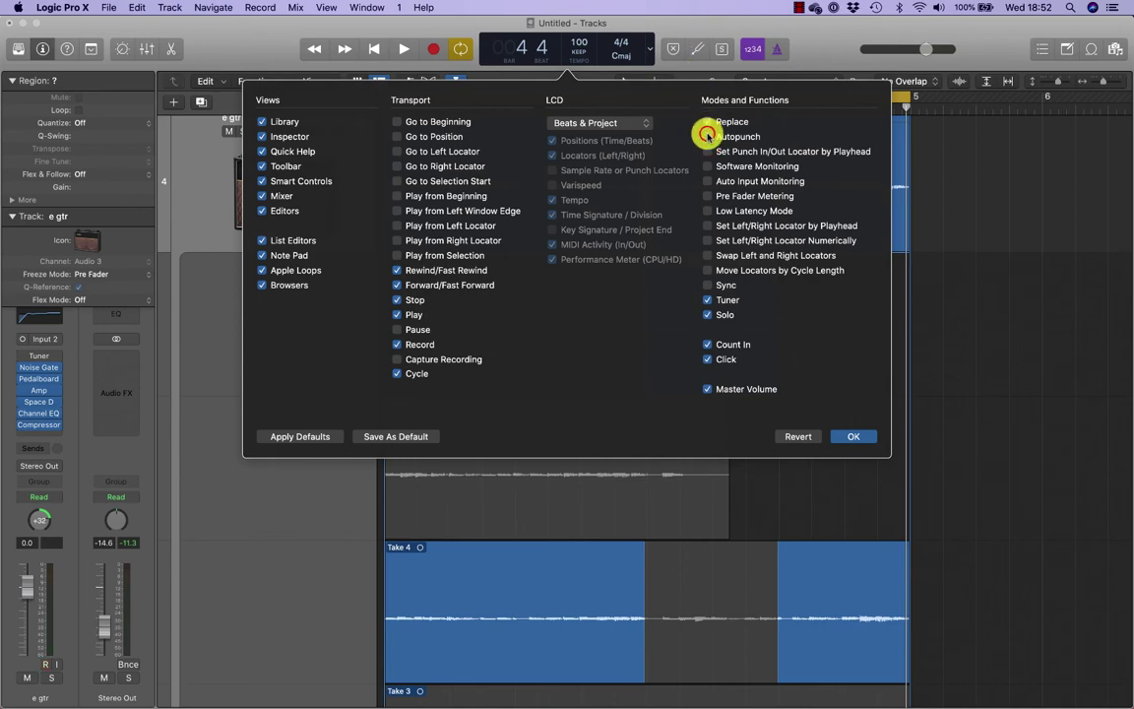
click(707, 138)
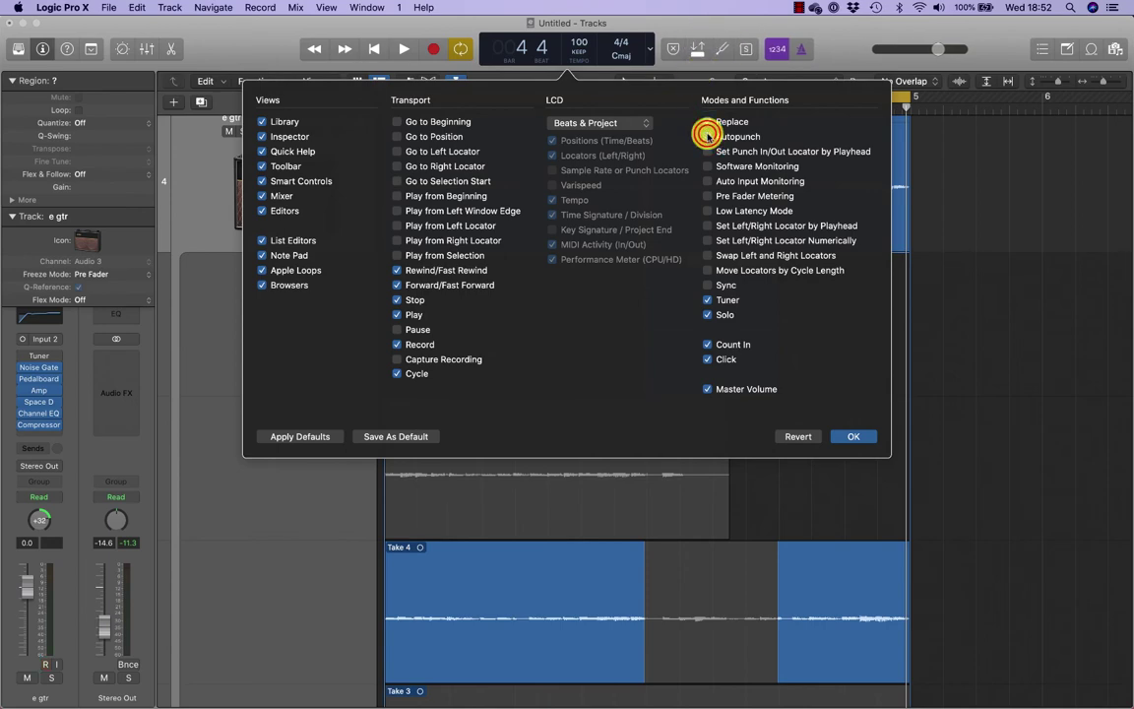
click(845, 436)
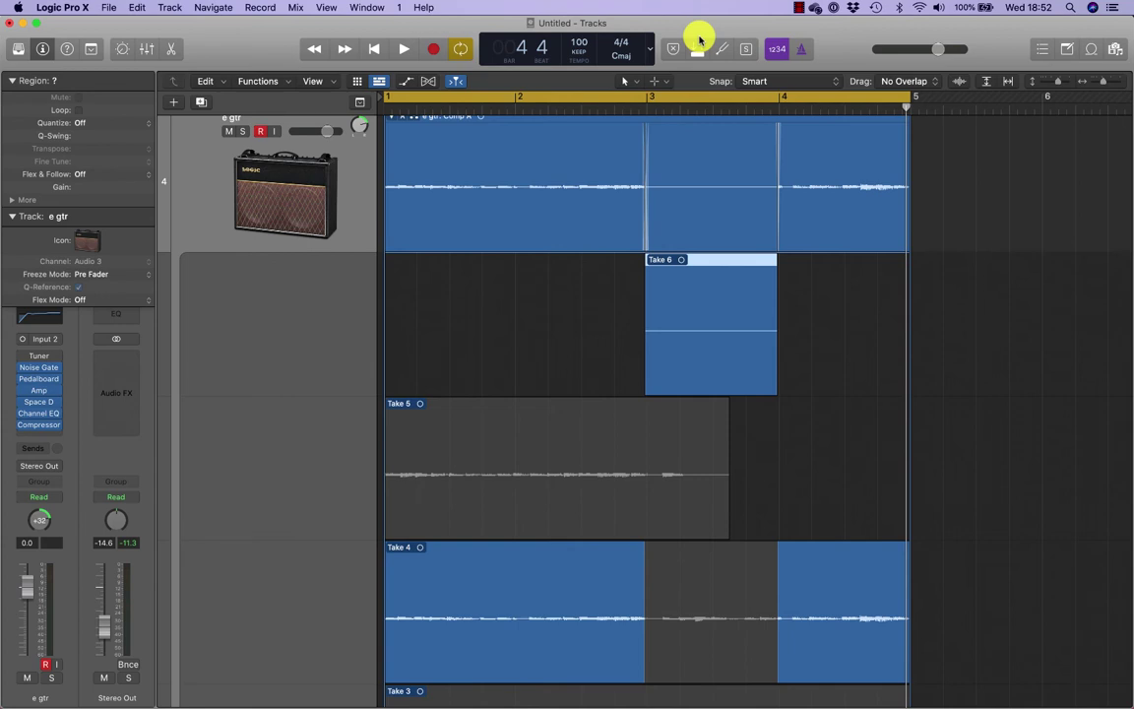
Engage the Autopunch button, marking a red punch range from bar 2 to bar 4.
click(699, 47)
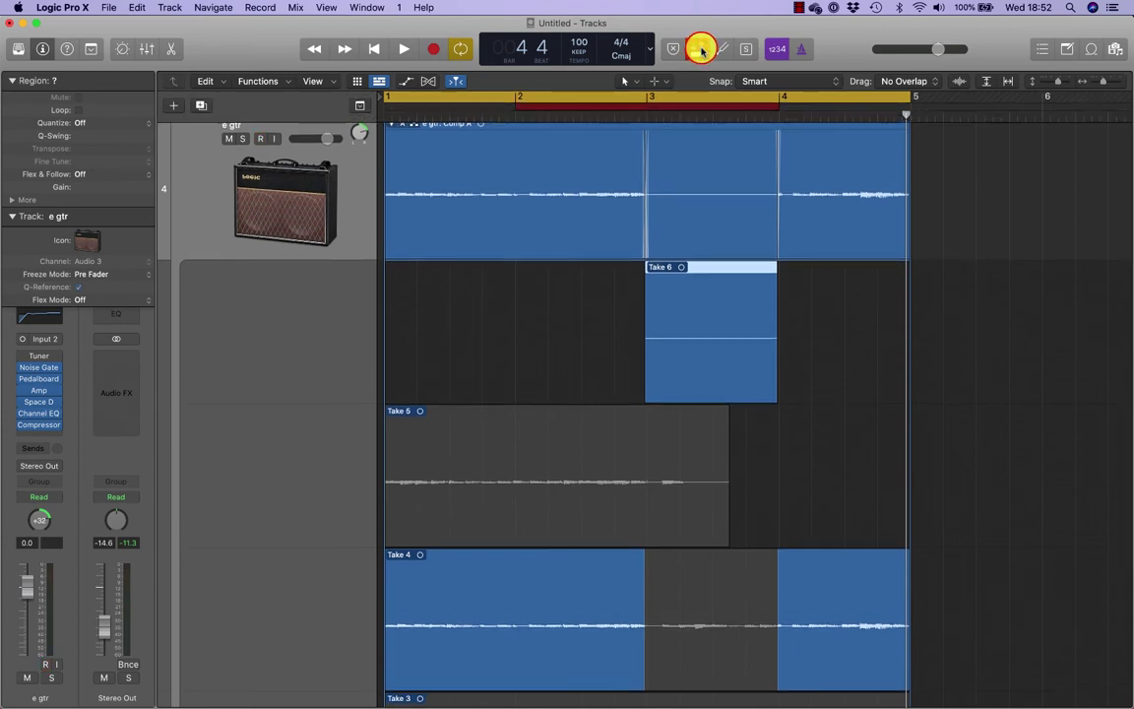
scroll(847, 217, down, 3)
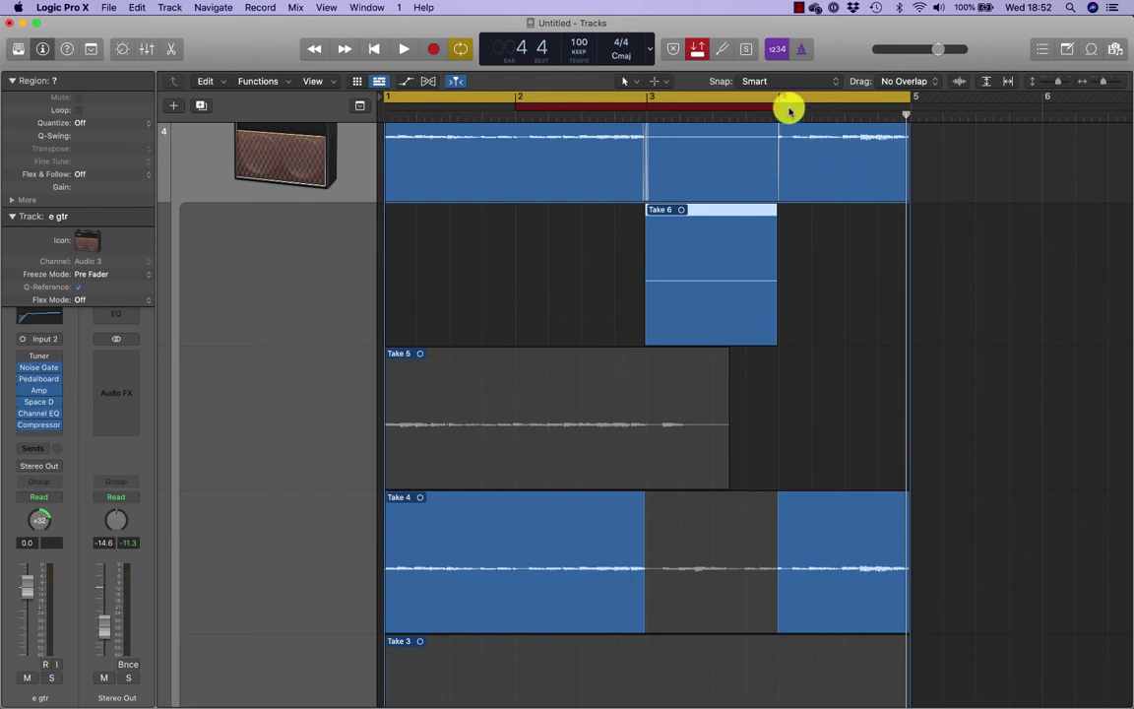
scroll(788, 110, down, 1)
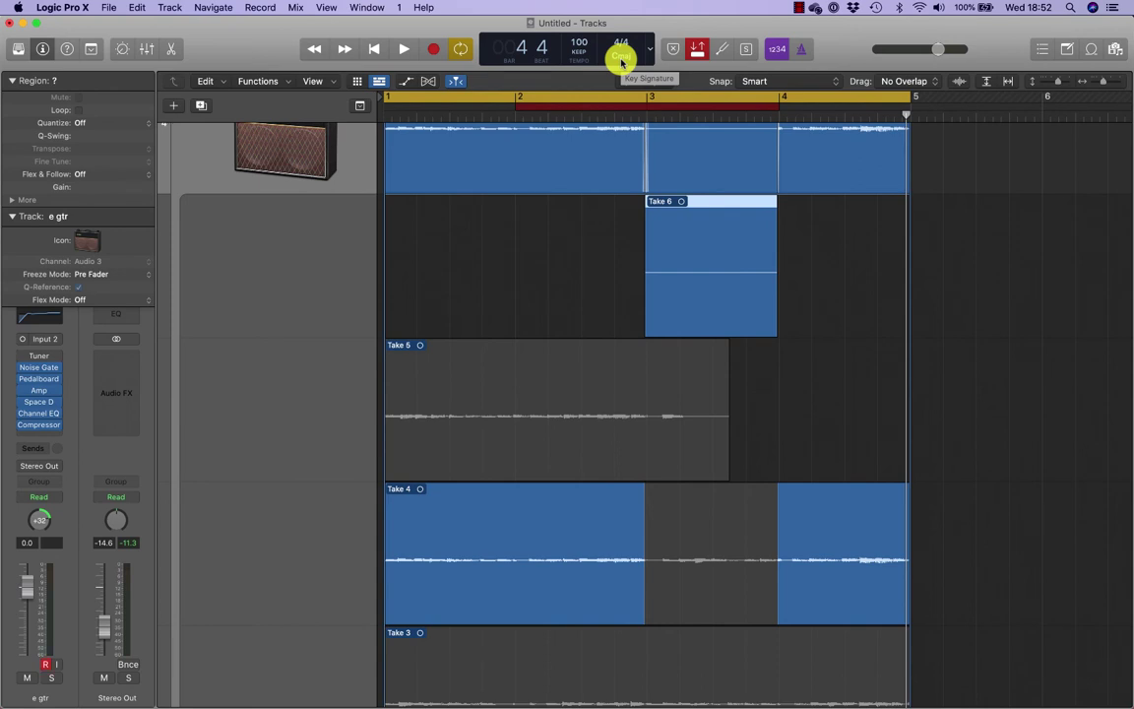
Make the lanes taller and drag the red punch range edges to span exactly bar 3 to bar 4.
click(647, 281)
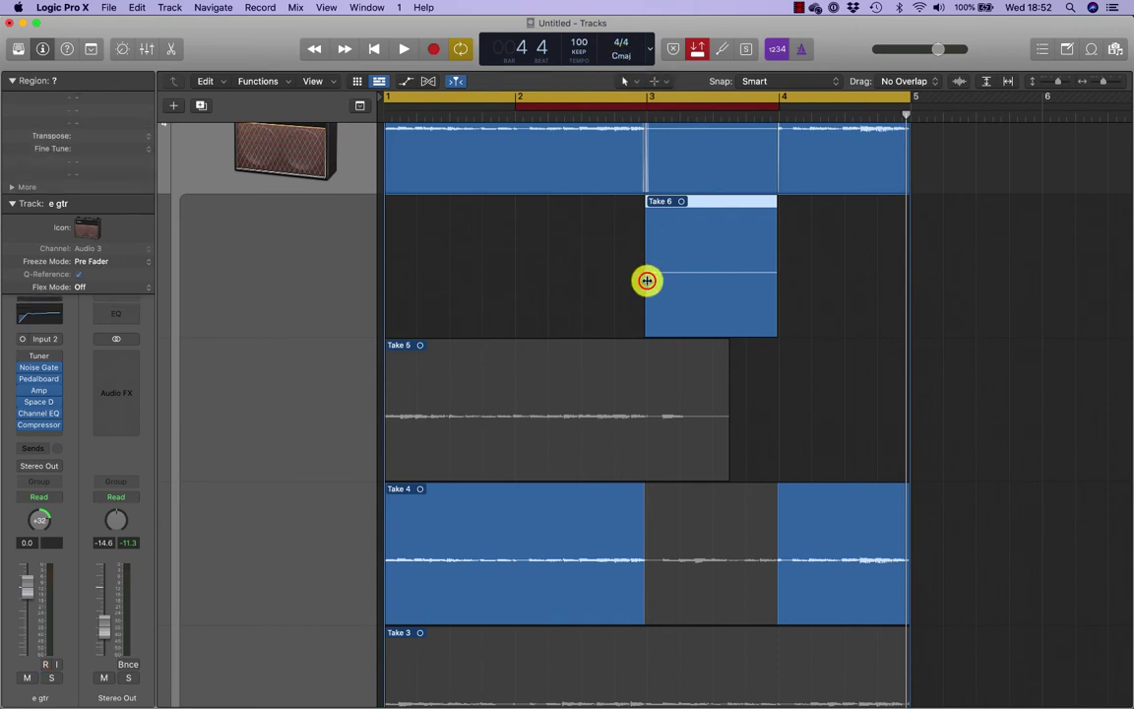
click(832, 354)
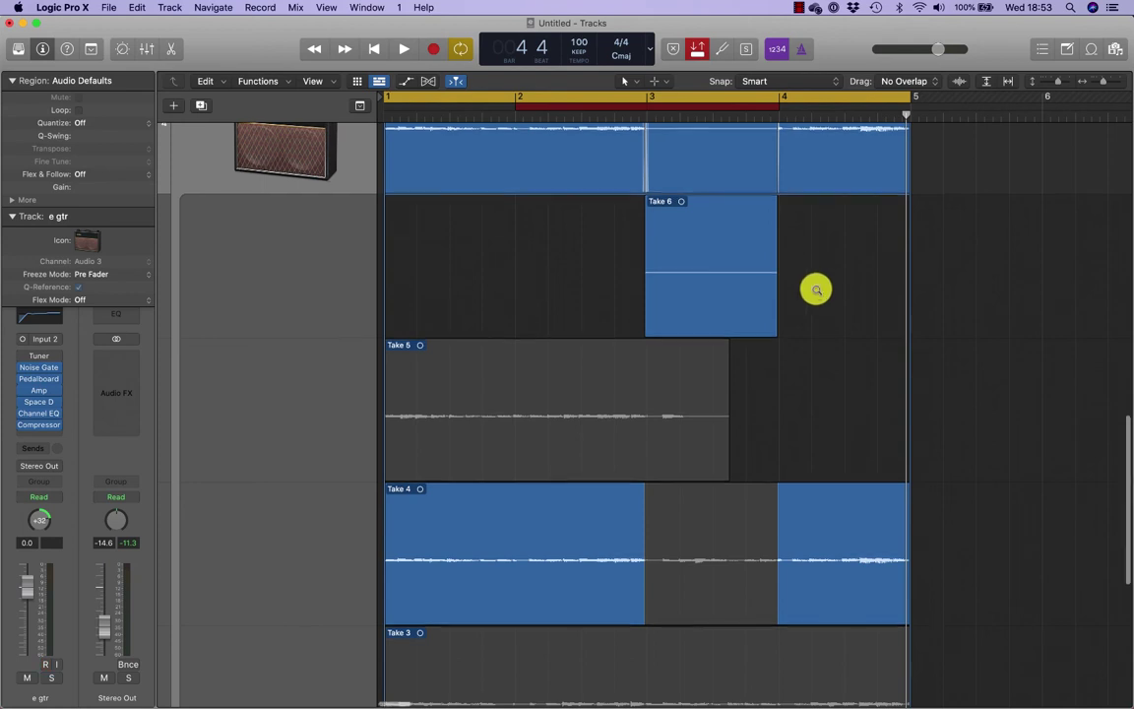
key(super+Down)
scroll(738, 154, up, 3)
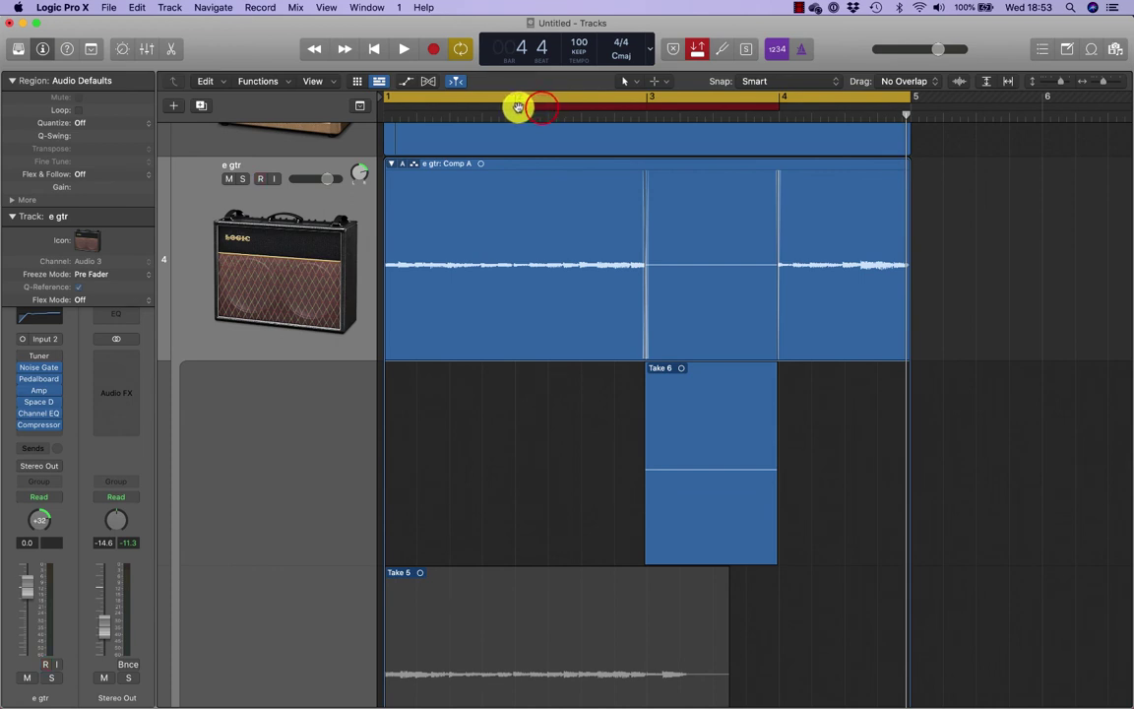
drag(519, 106, 651, 115)
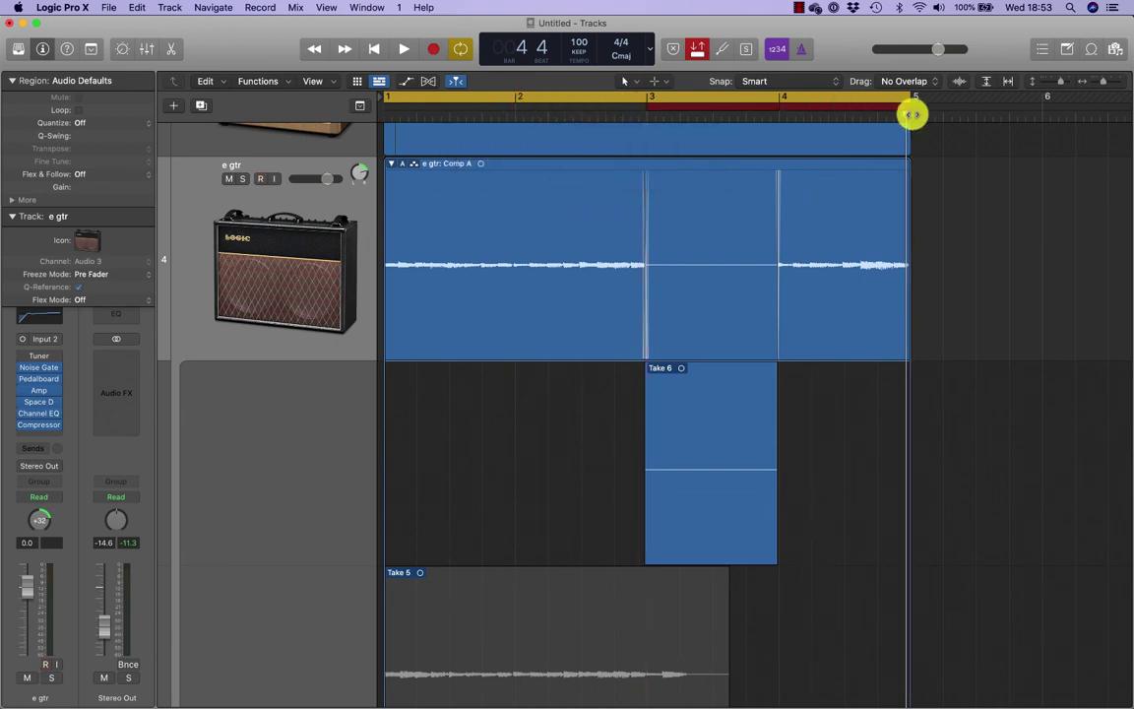
drag(909, 108, 782, 114)
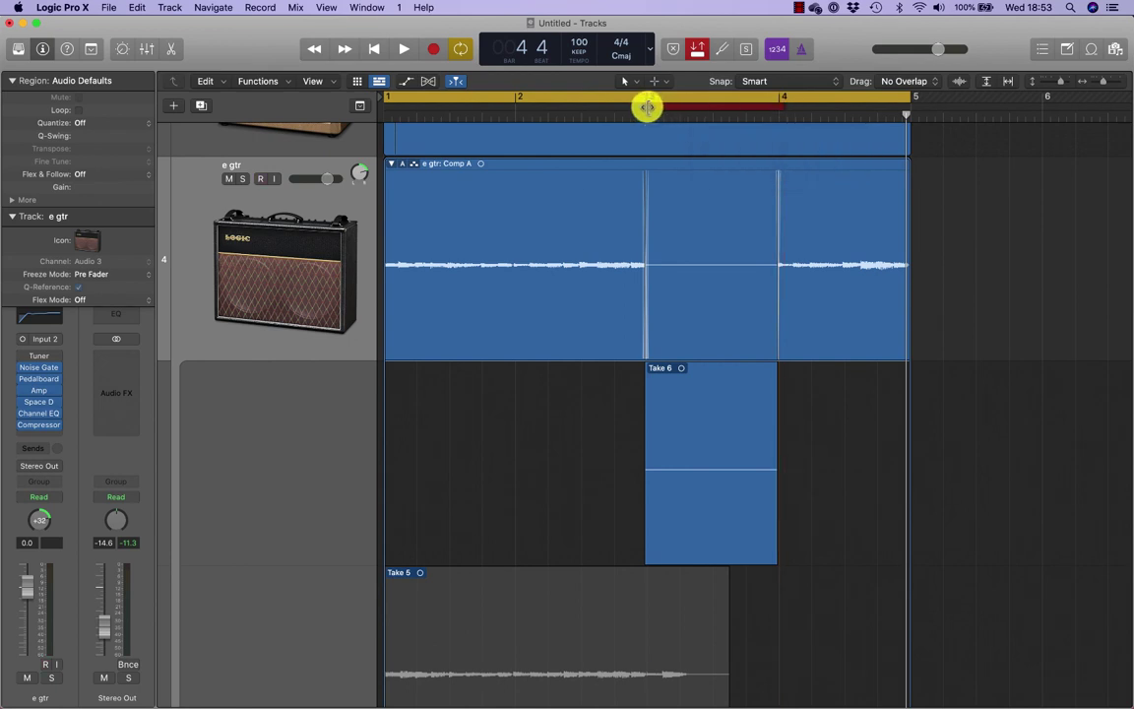
mouse_move(646, 106)
mouse_down()
mouse_move(616, 109)
mouse_move(648, 107)
mouse_up()
drag(782, 108, 776, 152)
scroll(931, 410, down, 1)
scroll(931, 411, up, 1)
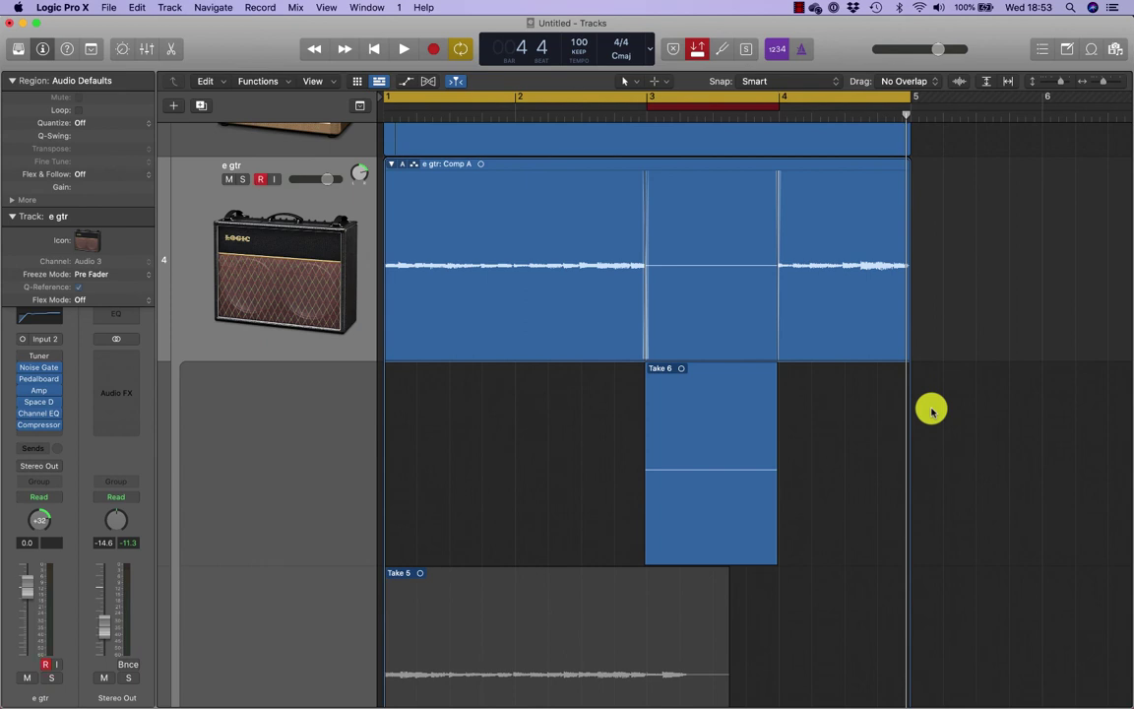
Record autopunched Take 7 on e gtr over bar 3, then play it back with e gtr soloed.
key(r)
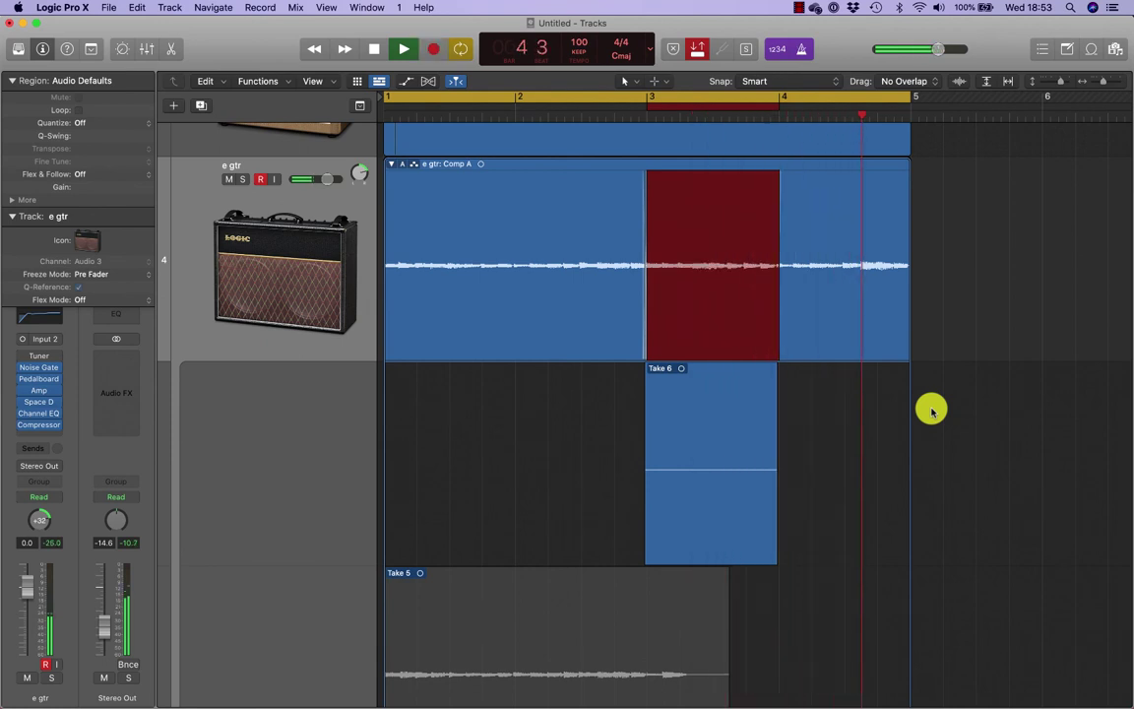
key(space)
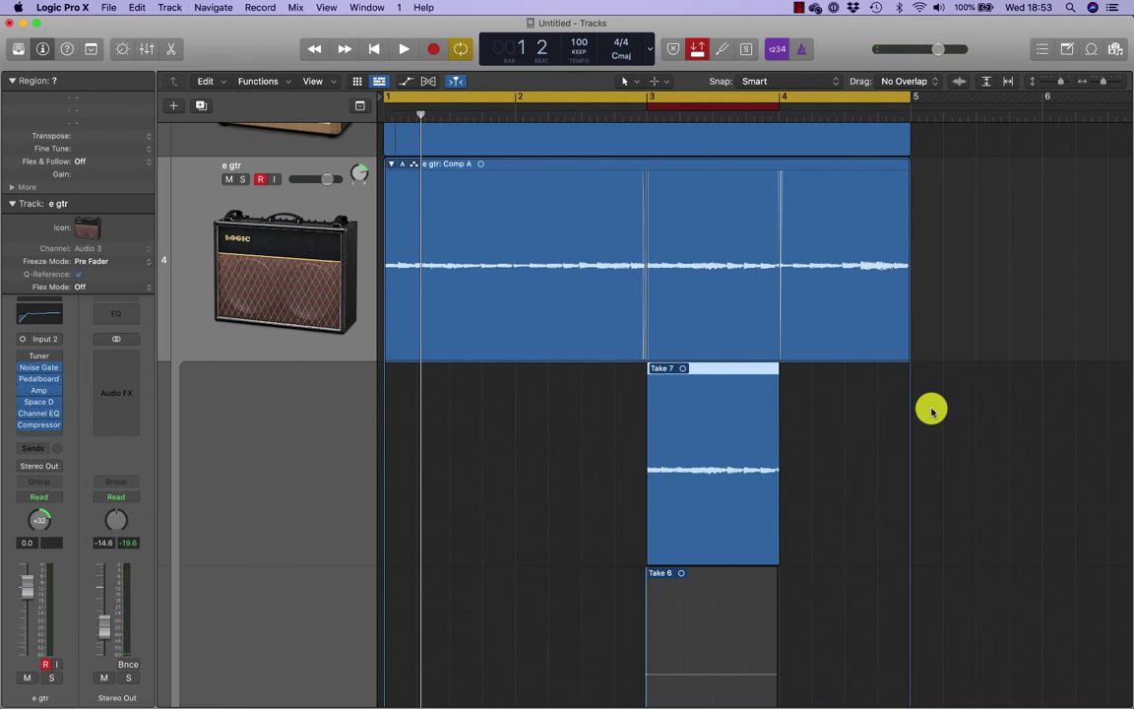
key(space)
click(242, 179)
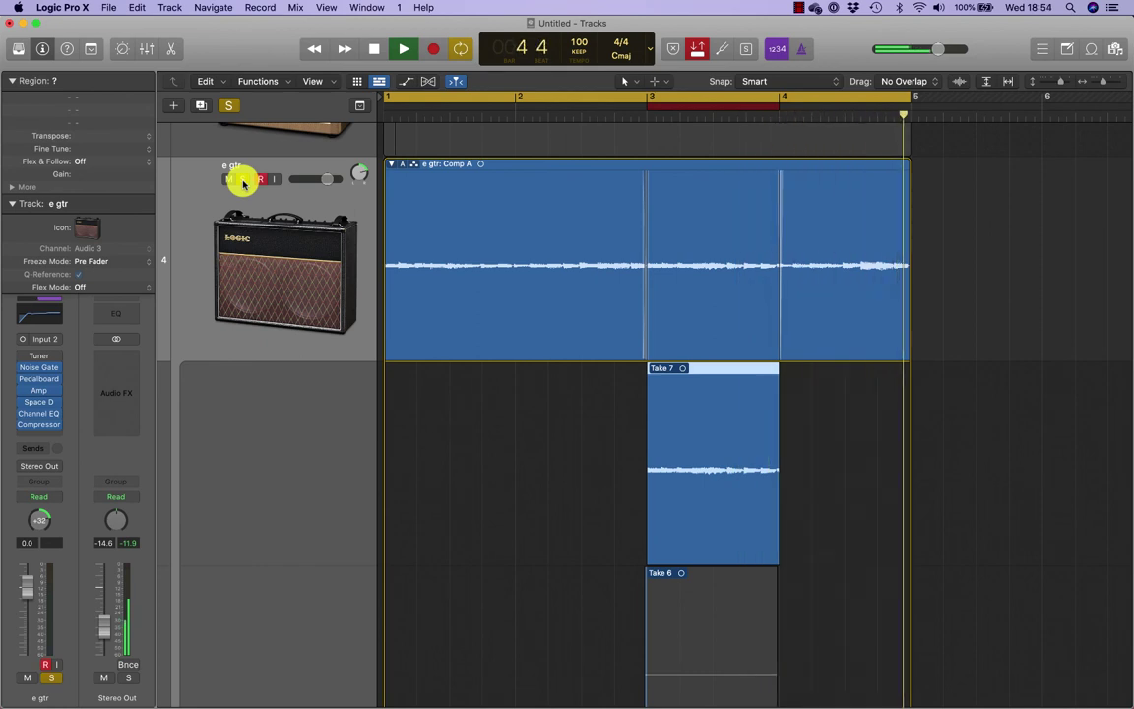
Stop playback, unsolo the e gtr track, and record a fresh punch-in take over bars 3–4.
key(space)
click(243, 180)
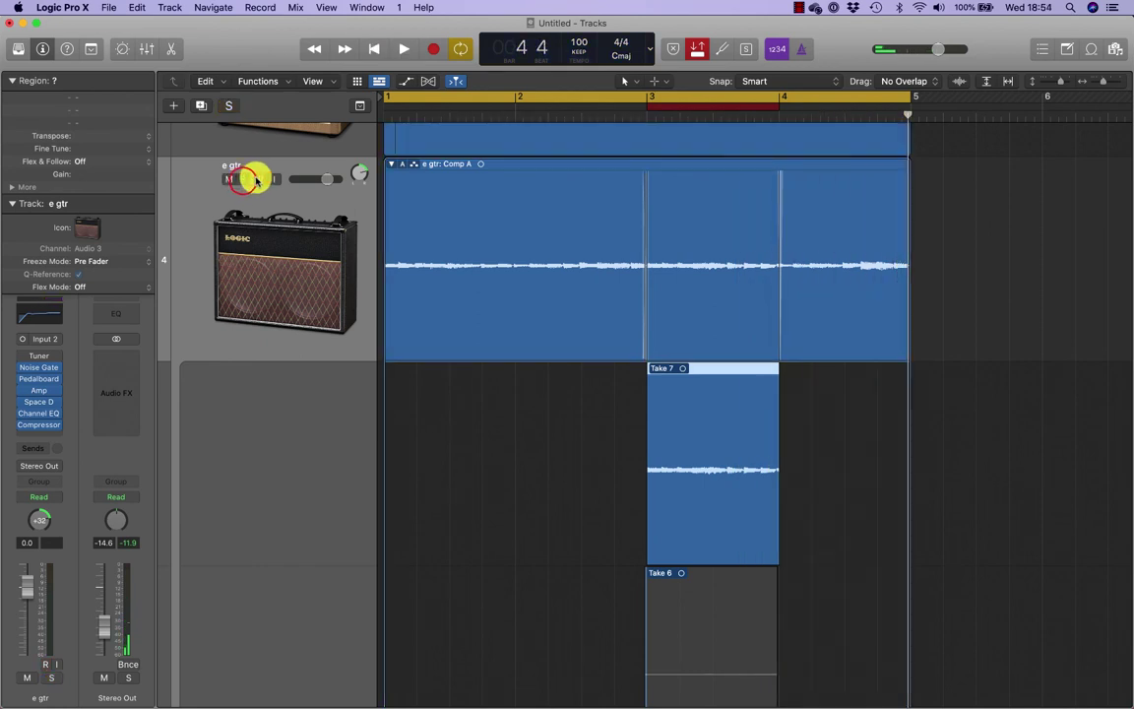
key(space)
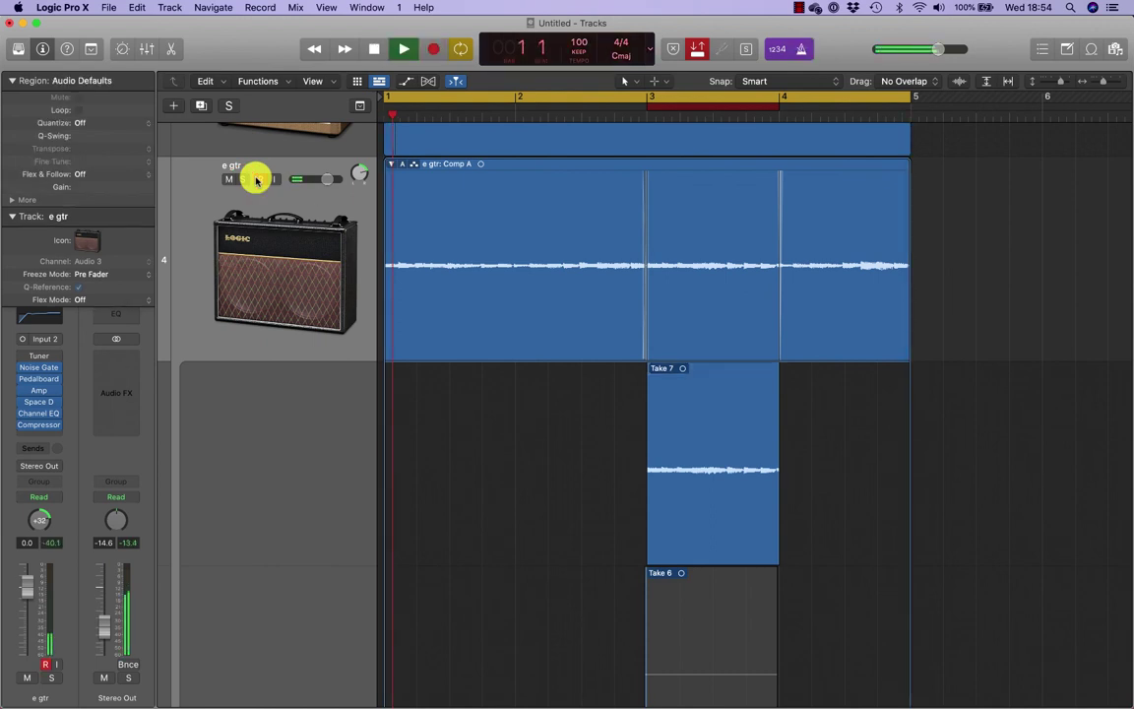
key(r)
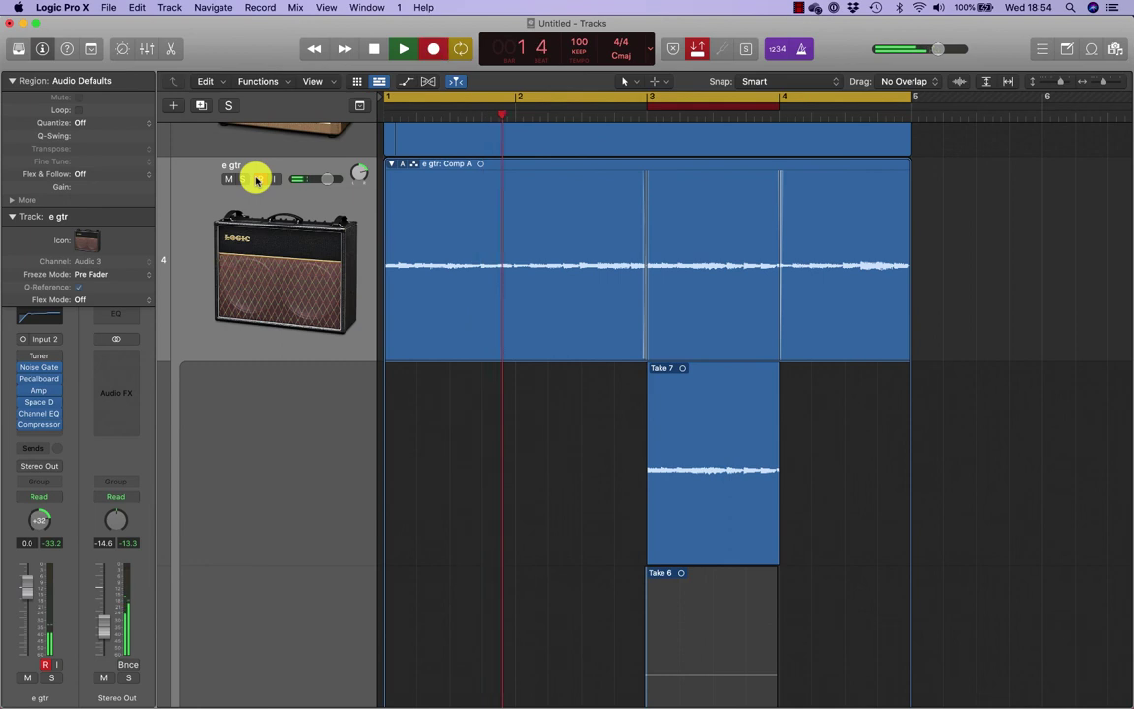